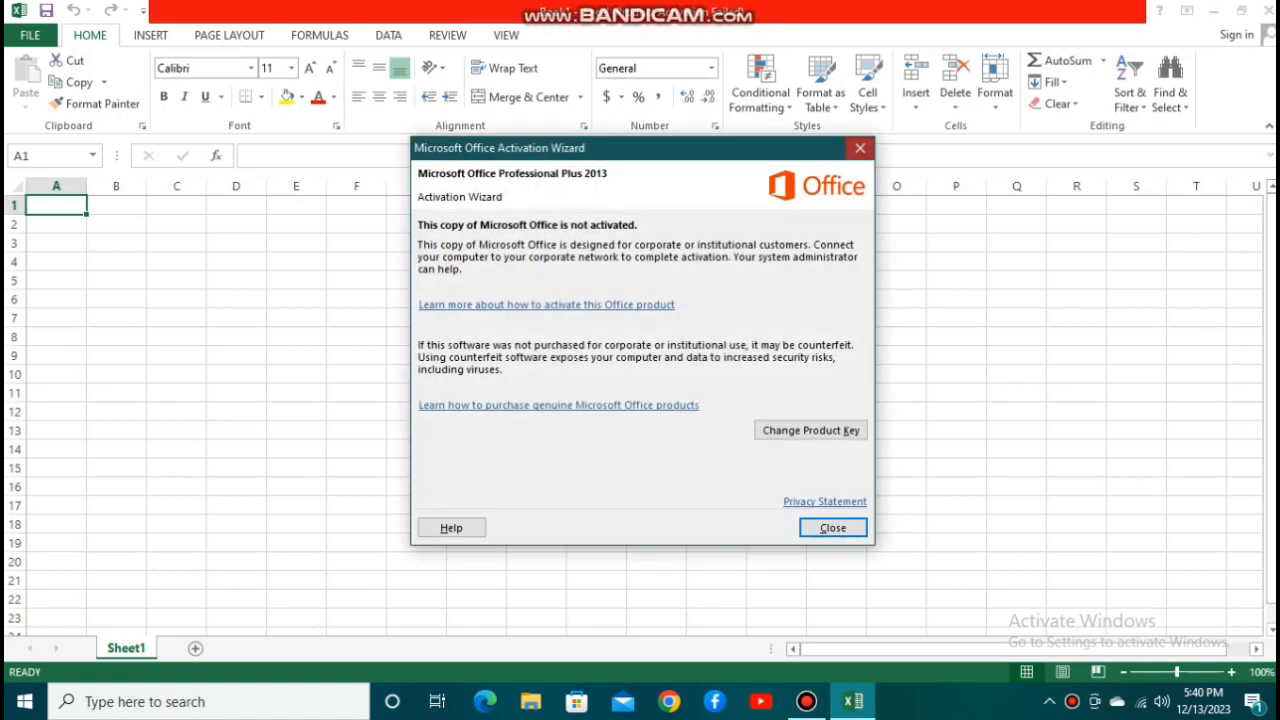
Dismiss the activation notice and insert gold WordArt reading "Balance Sheet" as a centred title over rows 3 to 7.
click(860, 147)
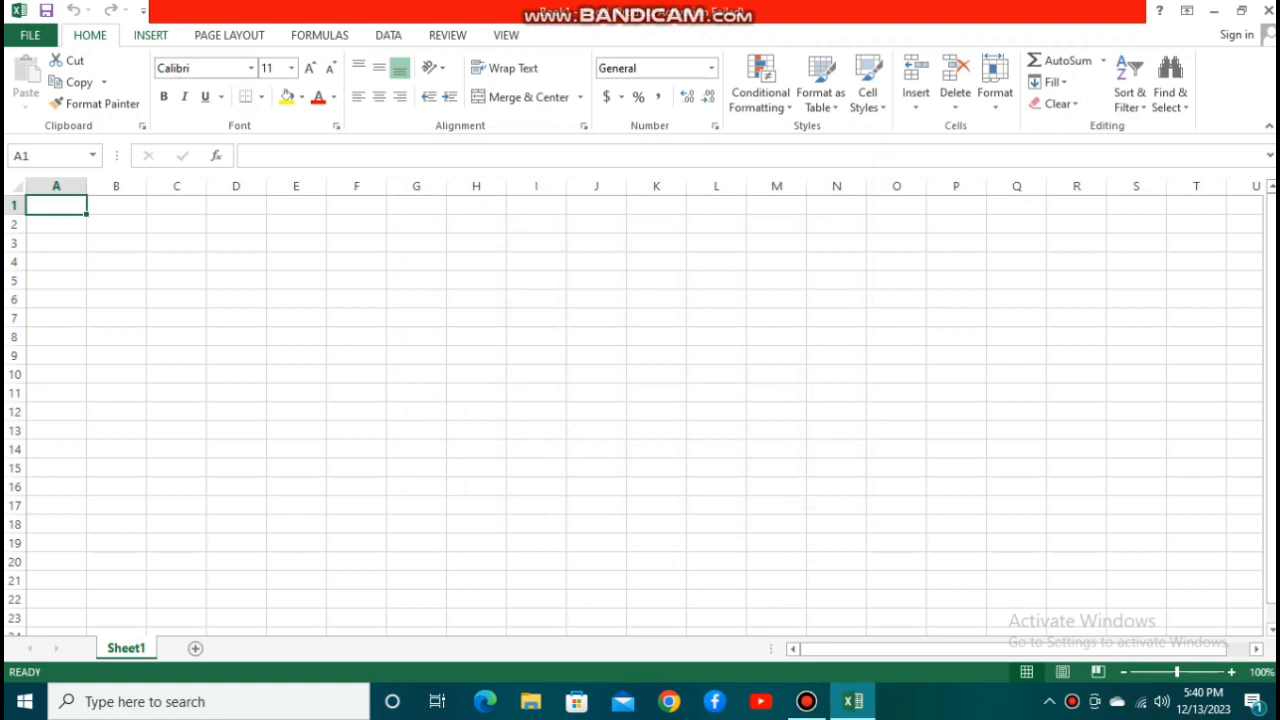
click(151, 35)
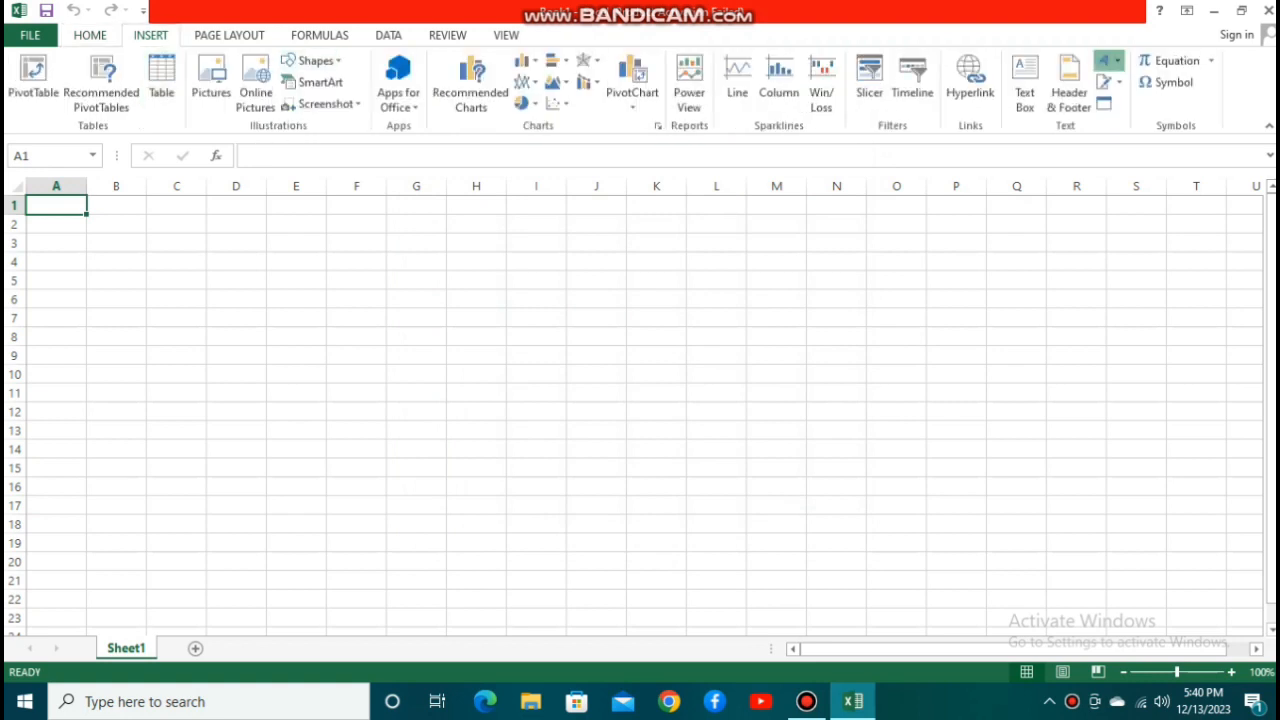
click(1104, 60)
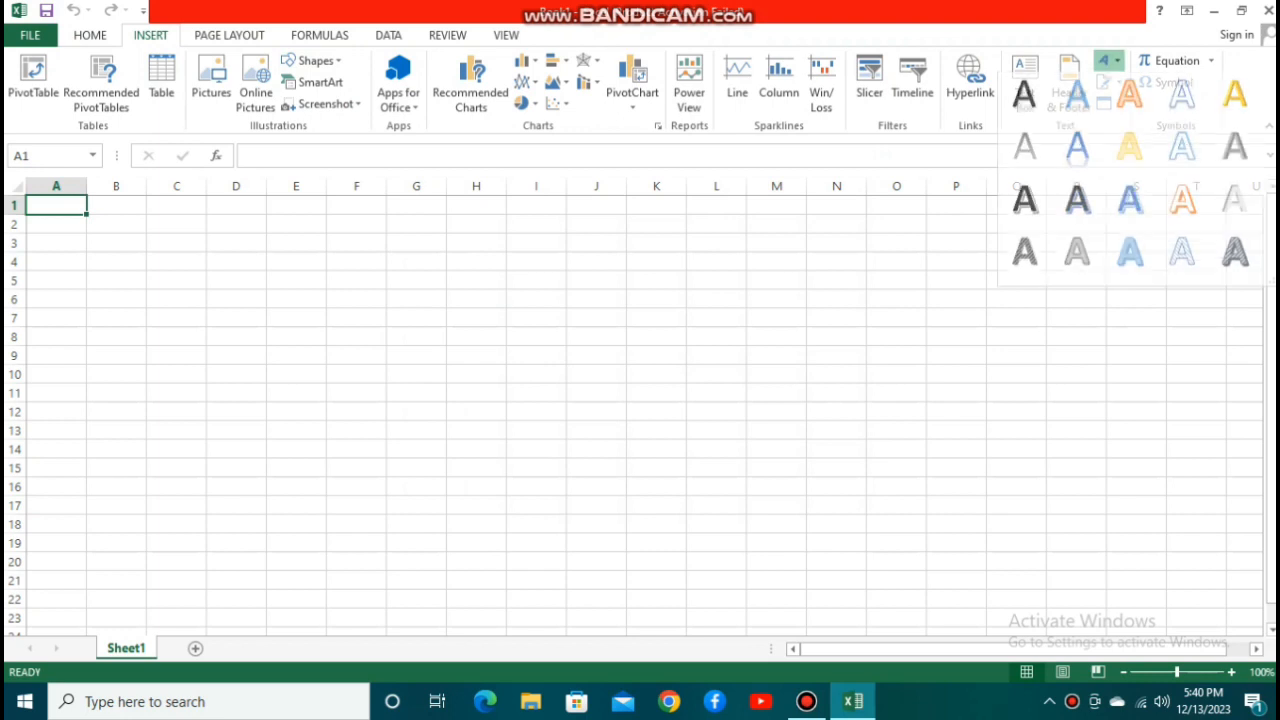
click(1131, 151)
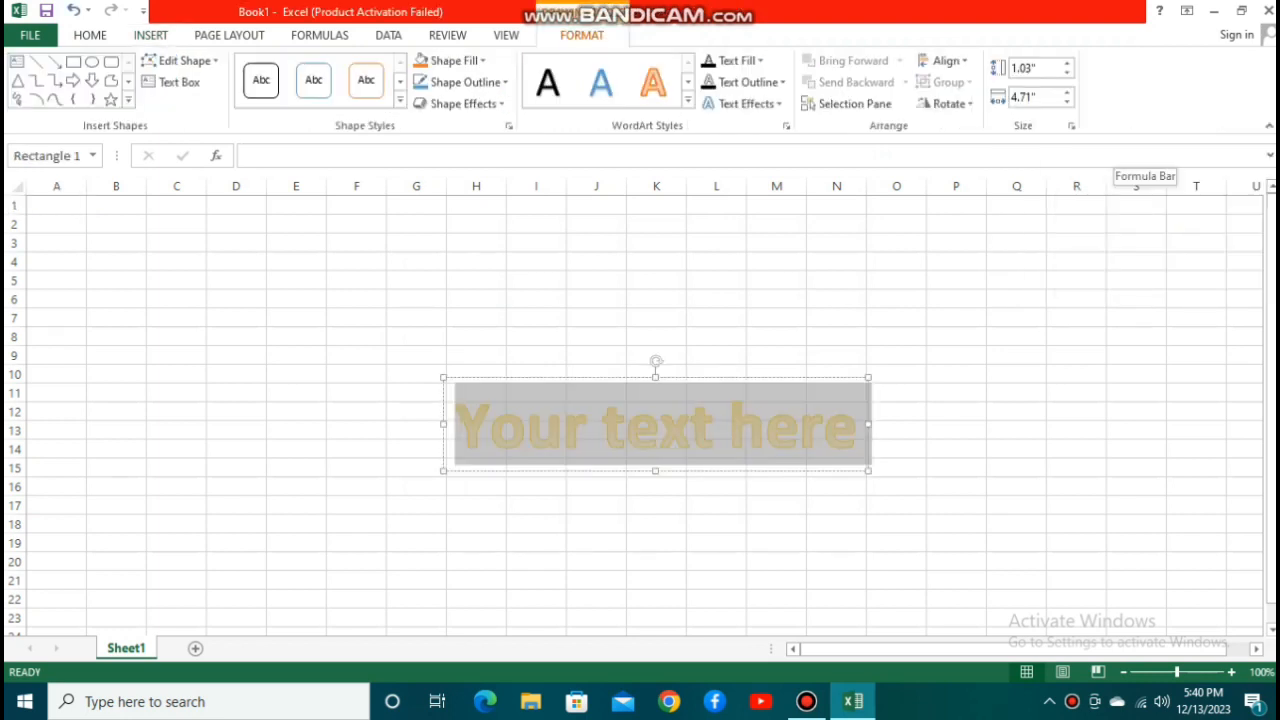
text(Bal)
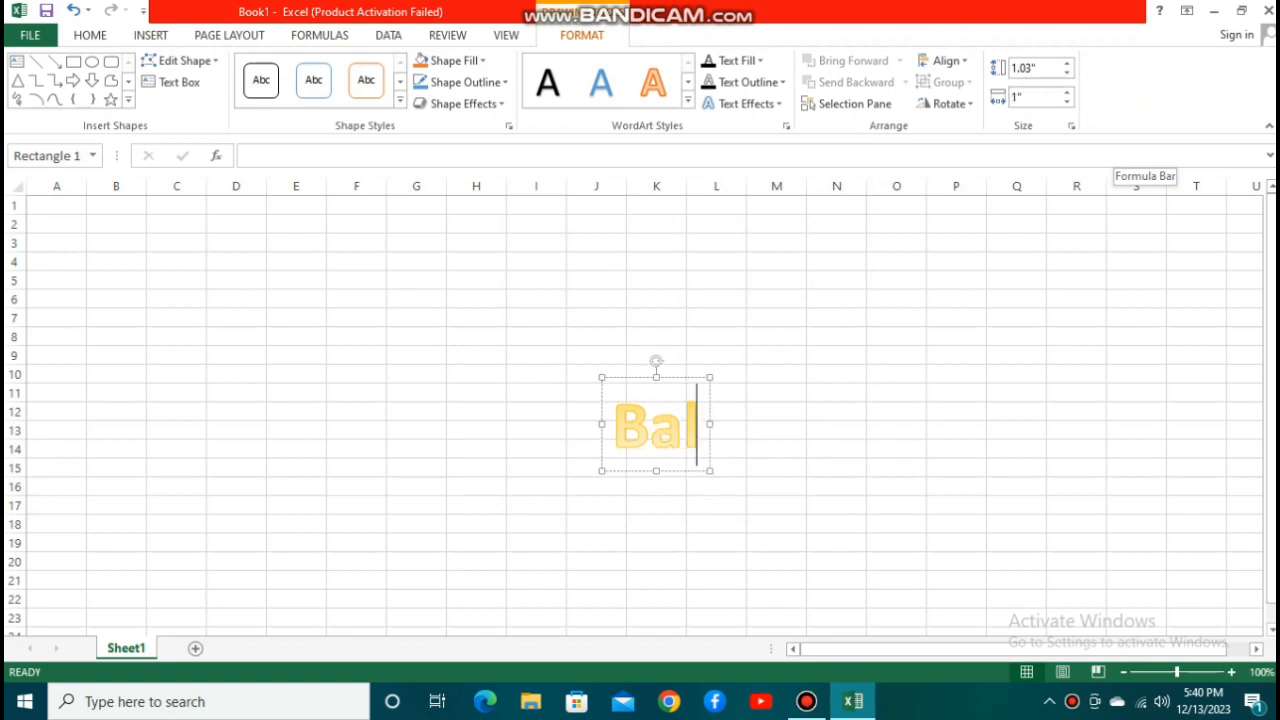
text(ance )
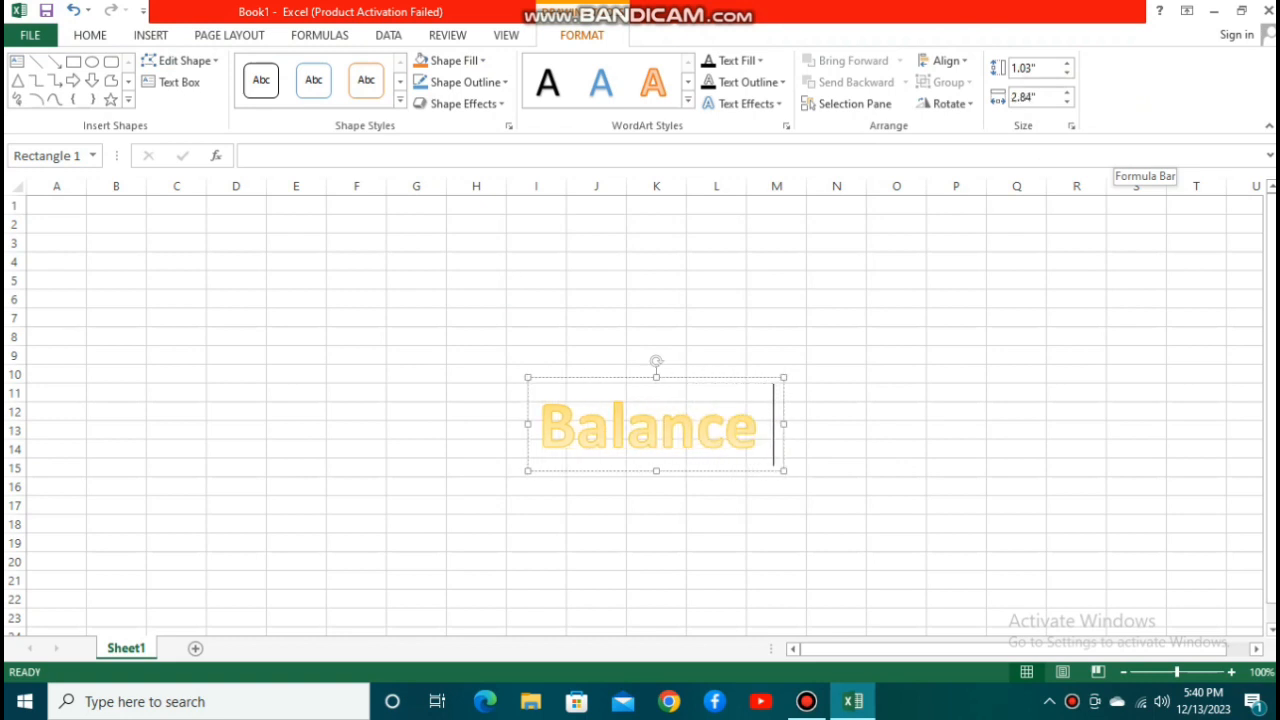
text(Sheet)
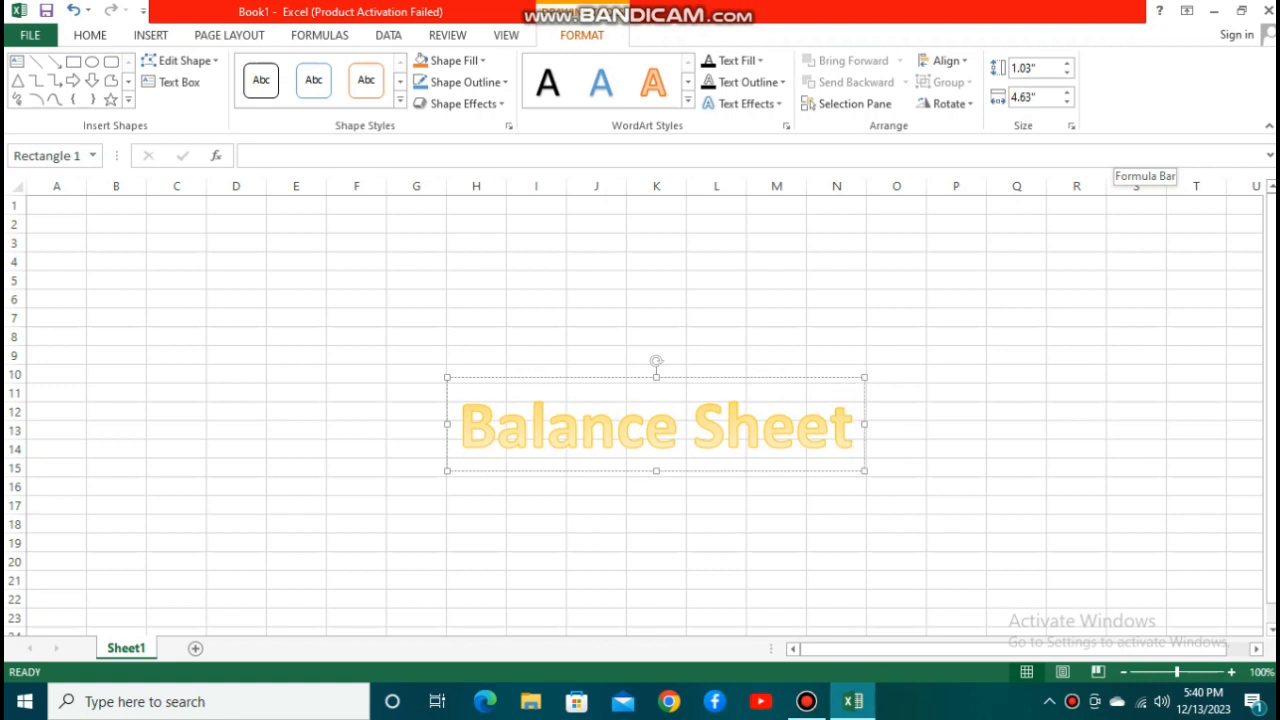
drag(600, 377, 561, 230)
Enter the column headers s.no, name, rank and income in cells E9 to H9.
click(296, 355)
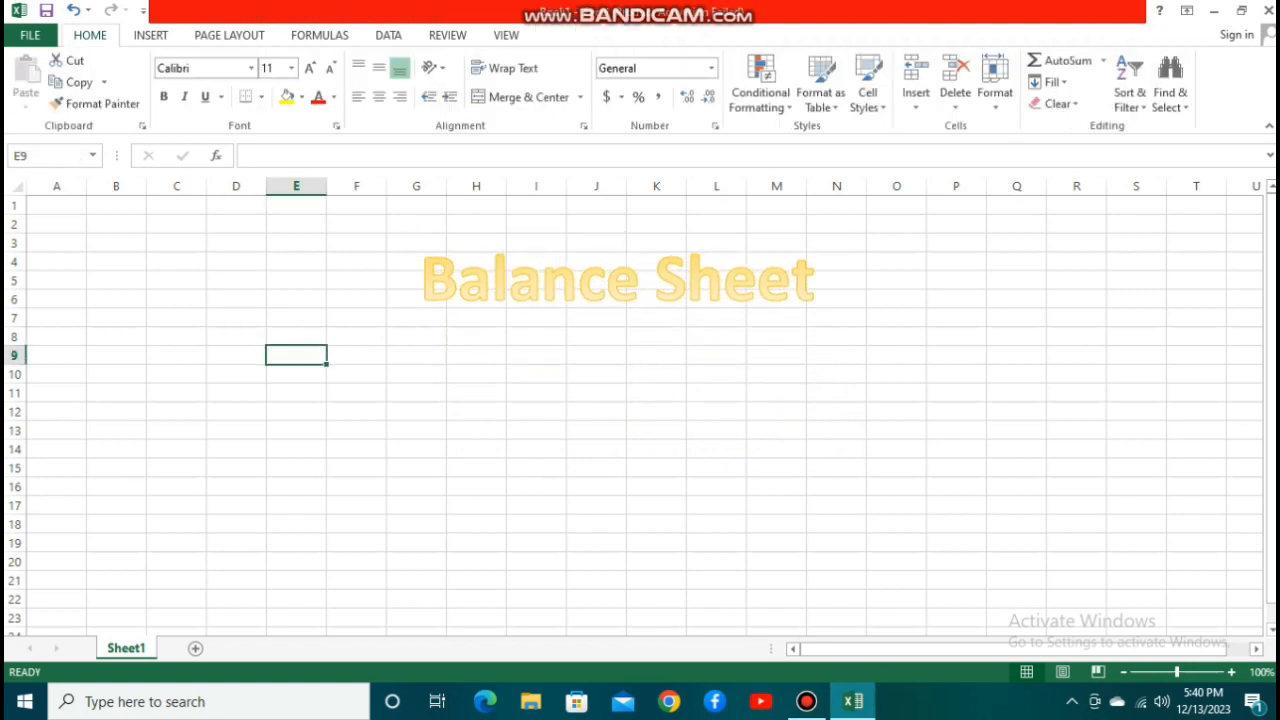
text(s.)
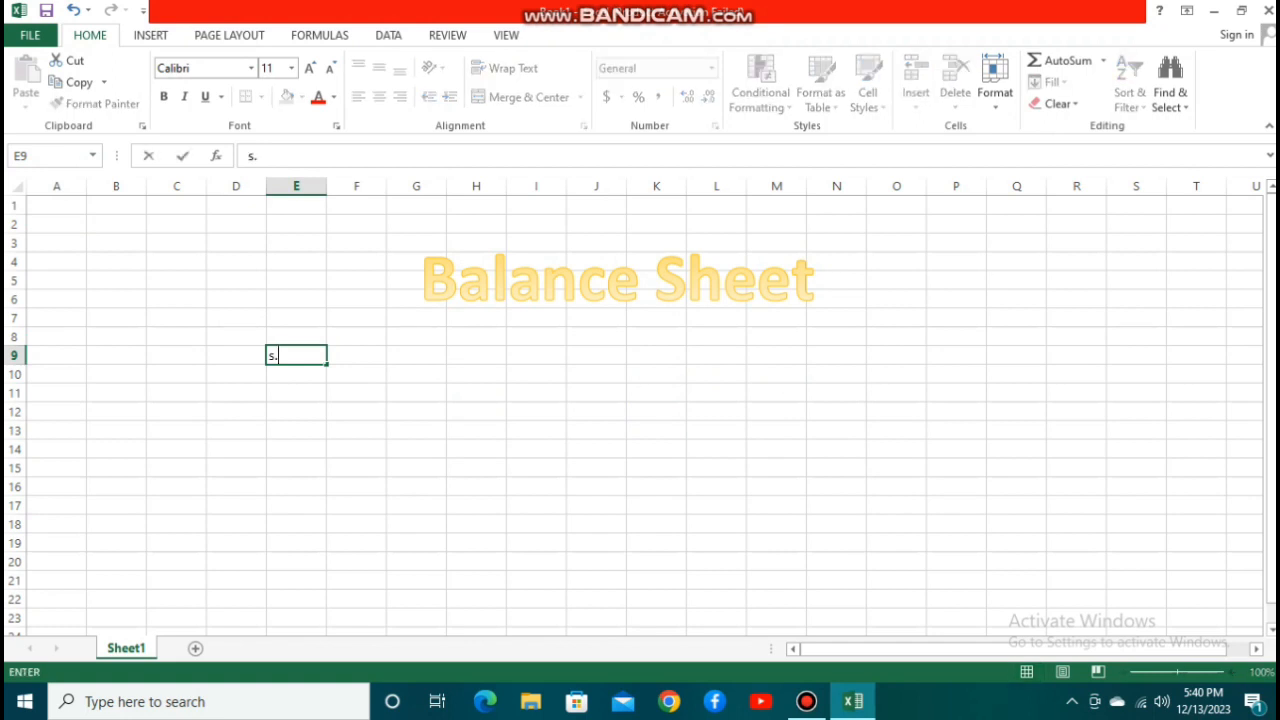
text(no)
key(Tab)
text(name)
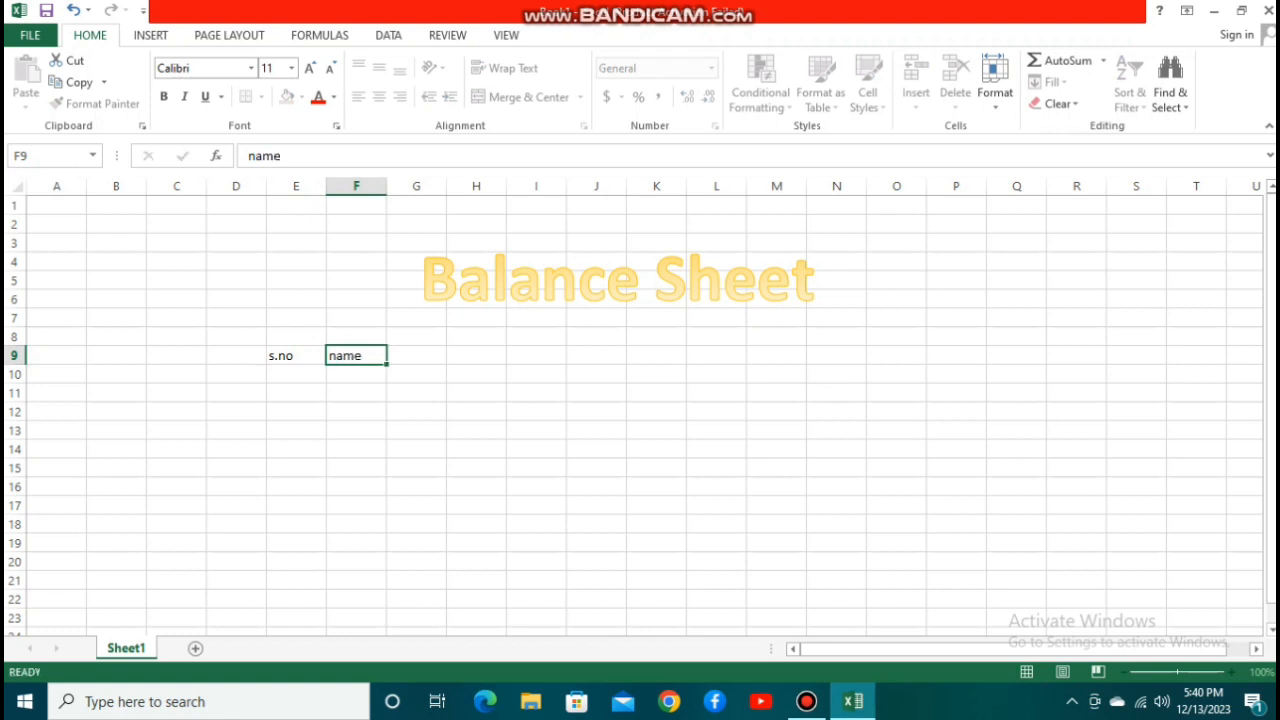
key(Tab)
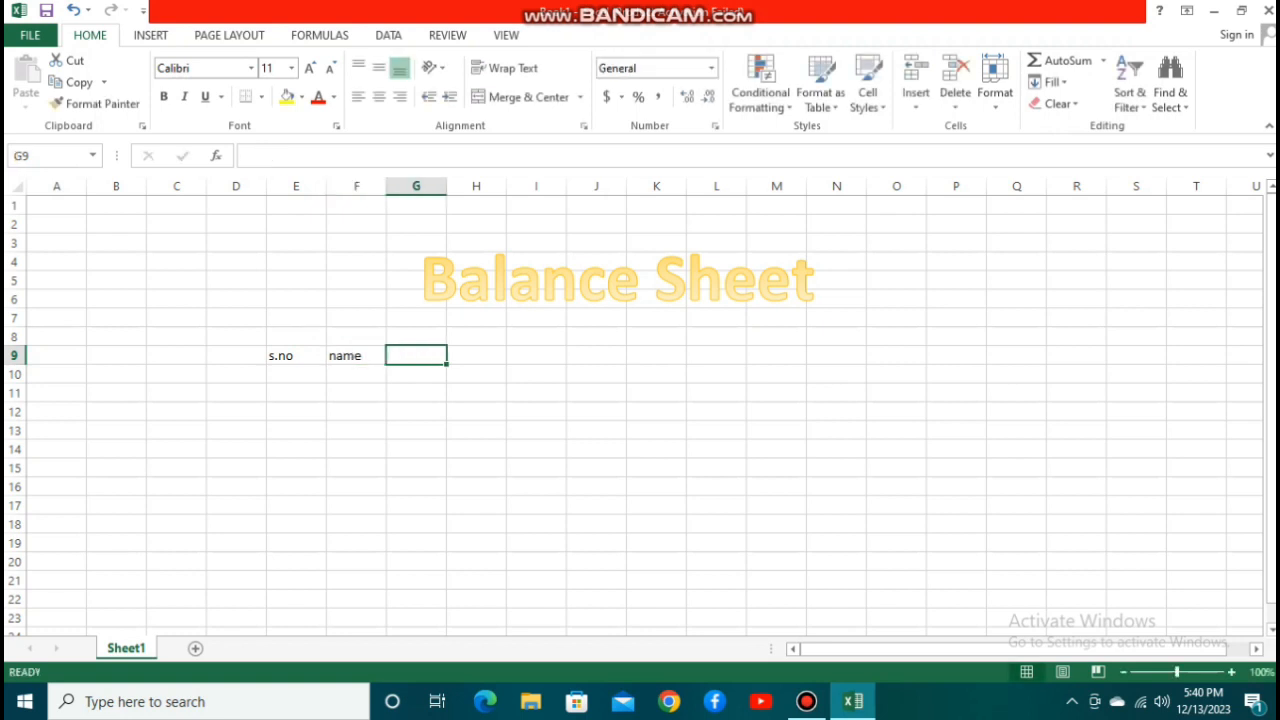
text(rank)
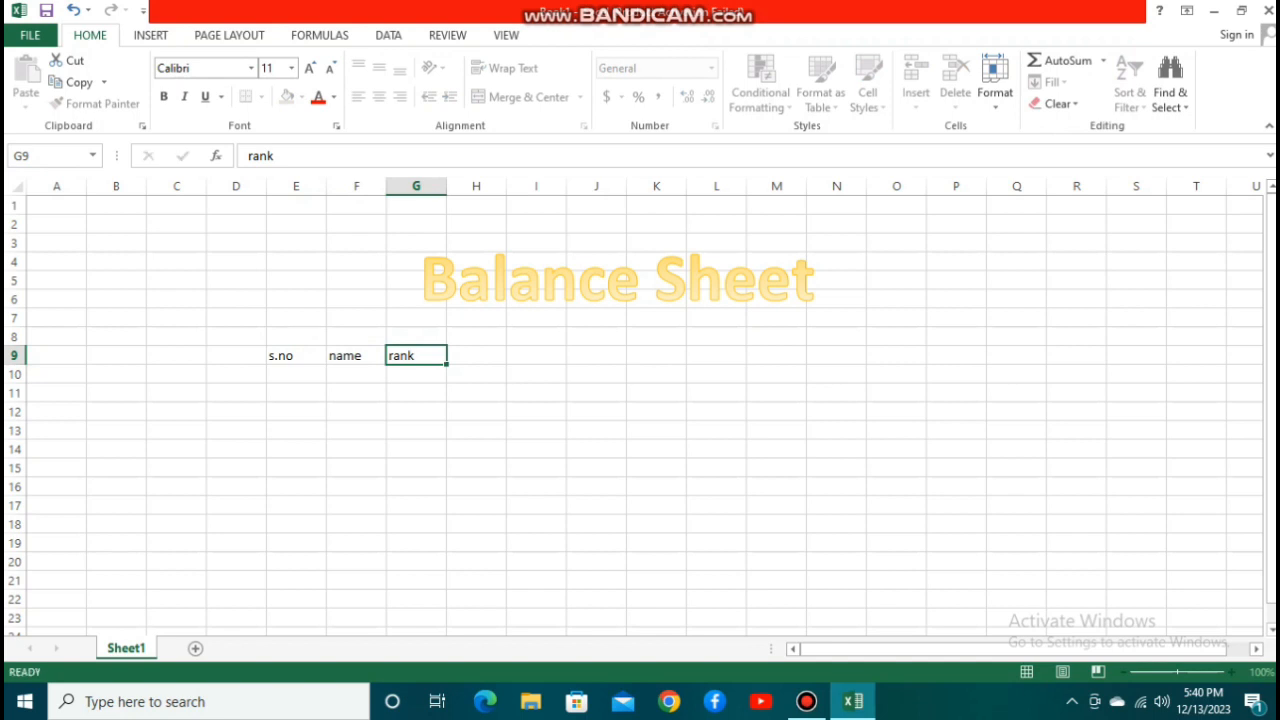
key(Tab)
text(i)
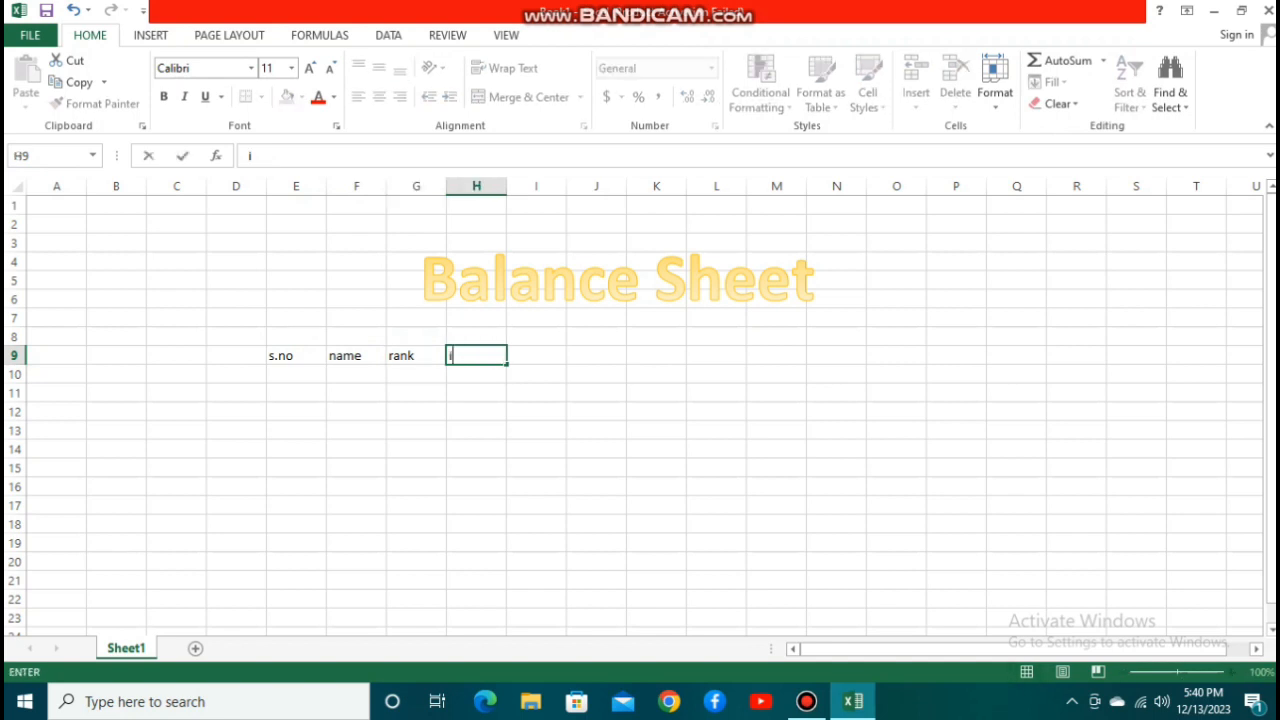
text(ncome)
key(Tab)
Continue the header row with jobcode, address, expenses and balance in cells I9 to L9.
text(jo)
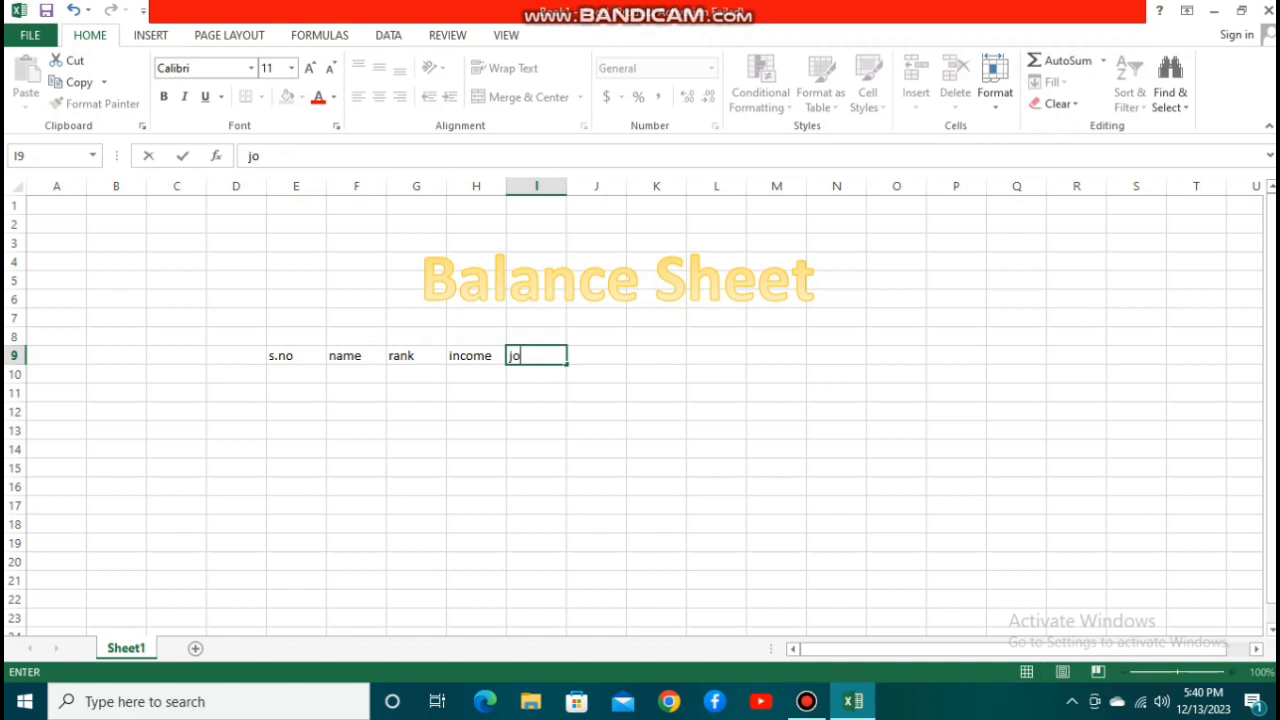
text(bcode)
key(Tab)
text(address)
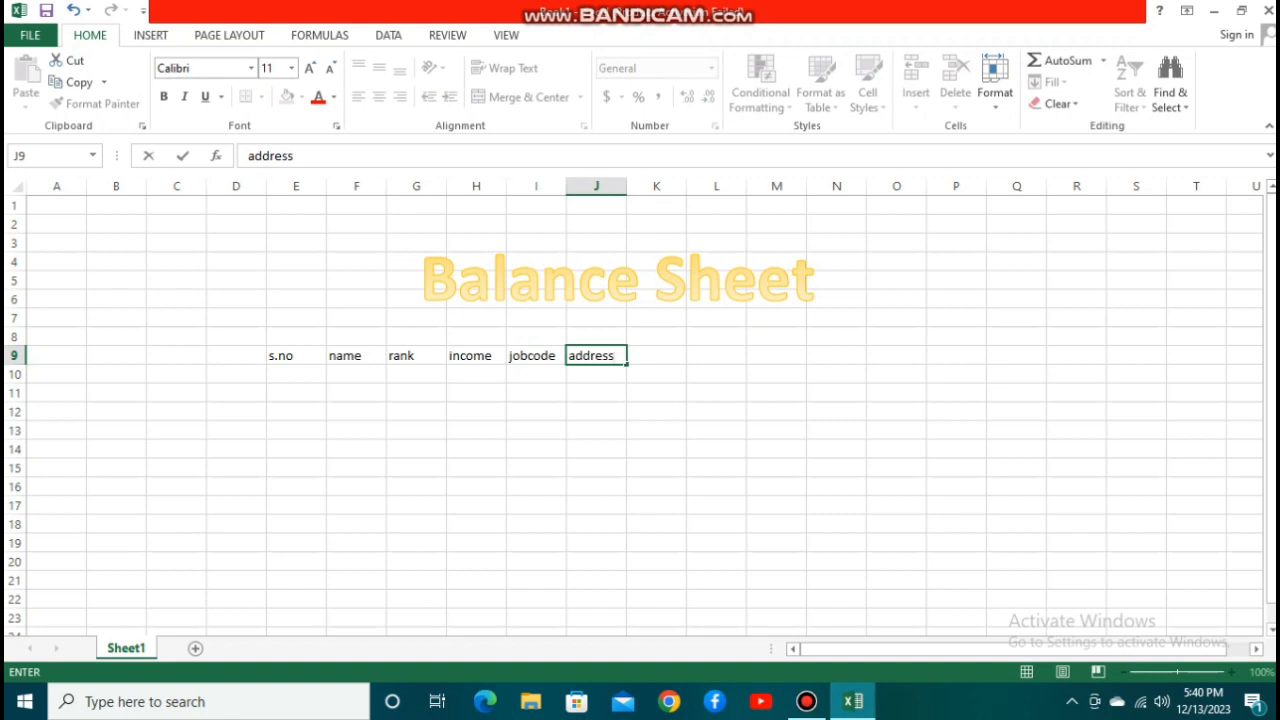
key(Tab)
text(ex)
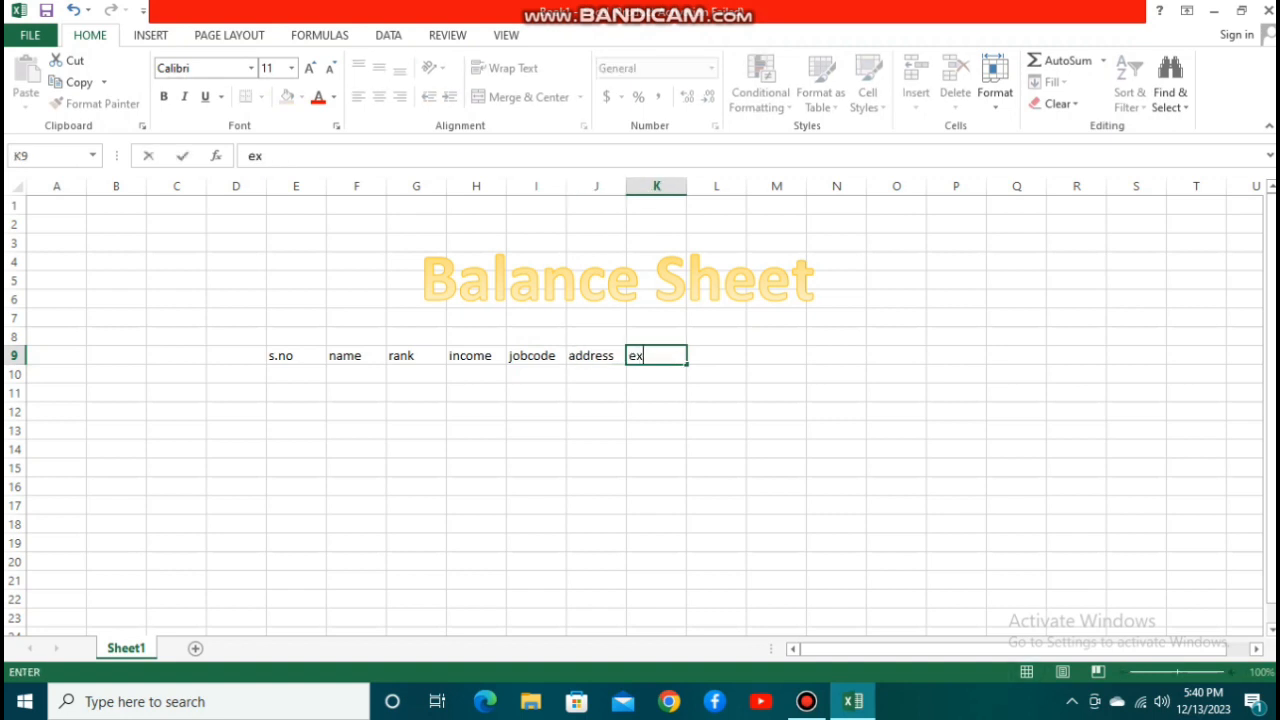
text(penses)
key(Tab)
text(b)
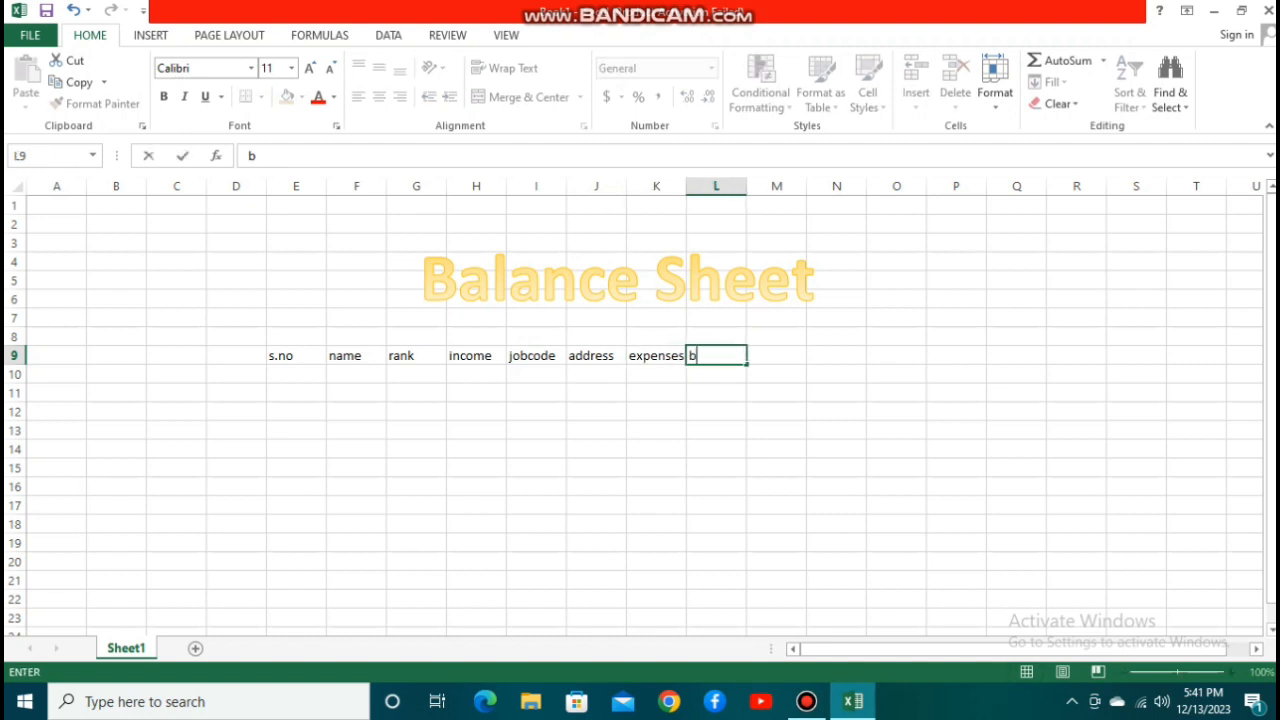
text(alance)
key(Tab)
Add the headers increment in M9 and value in N9.
text(increment)
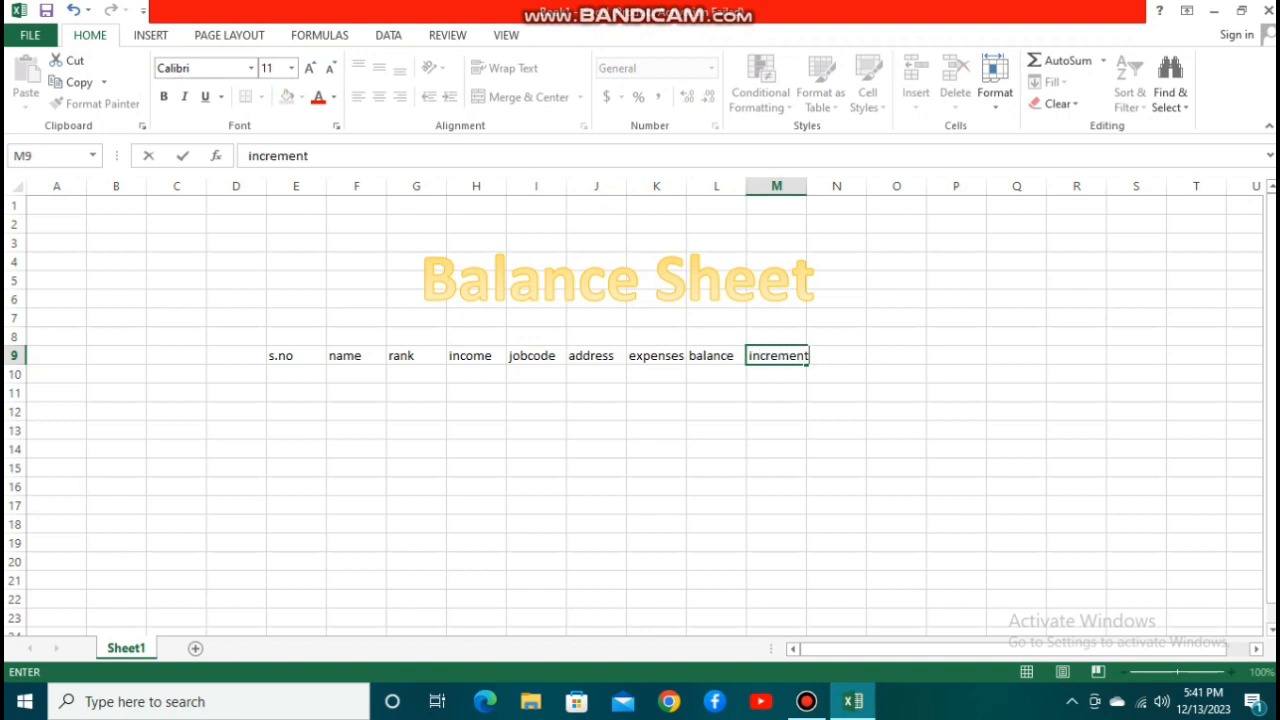
key(Tab)
text(va)
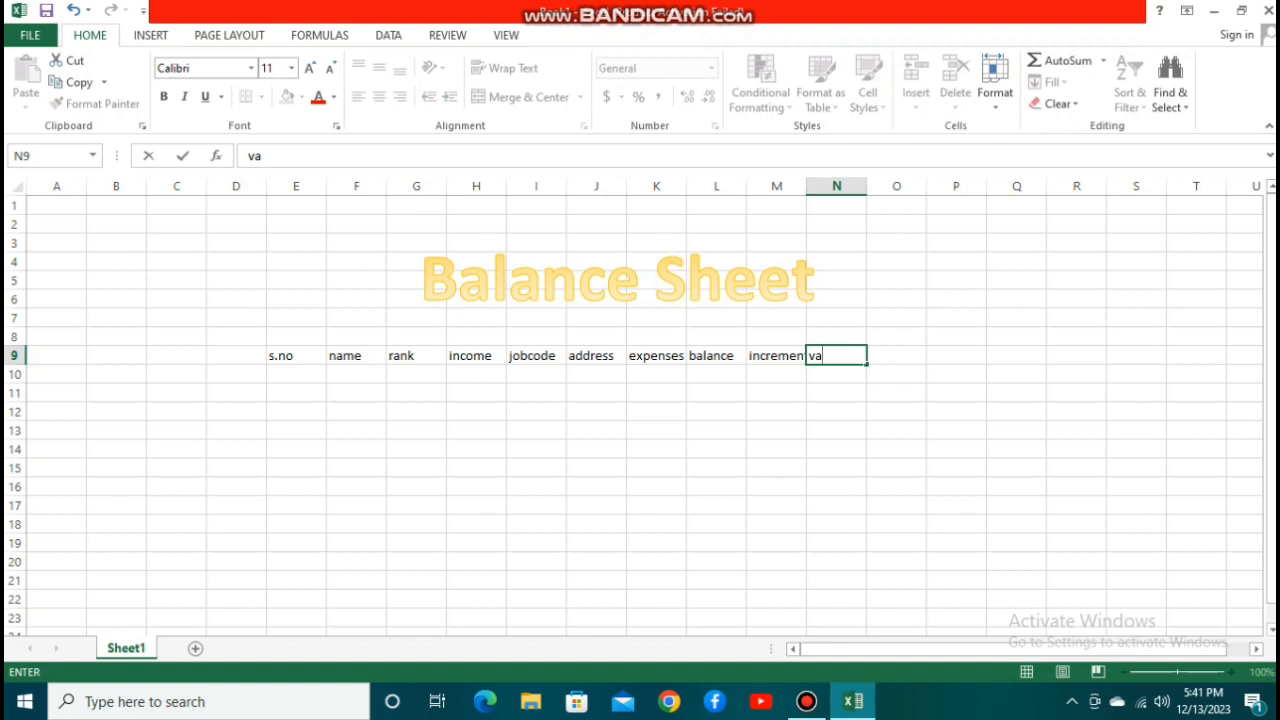
key(Left)
key(Right)
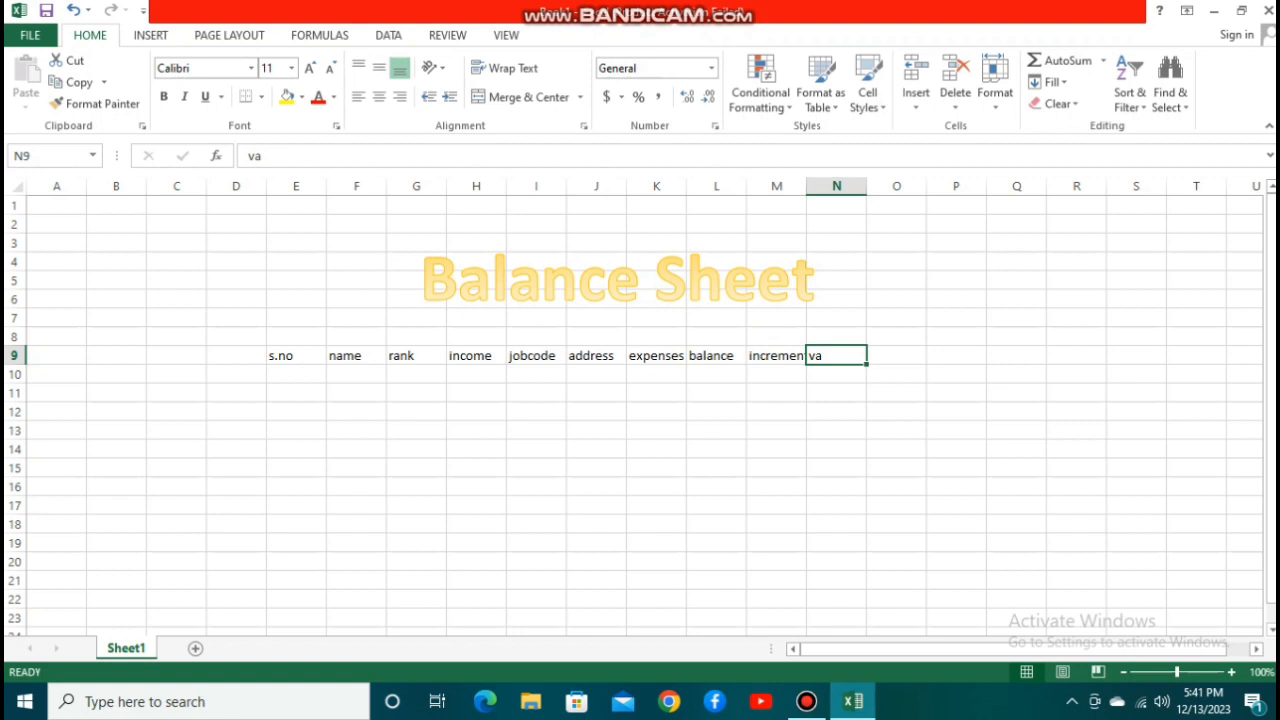
text(o)
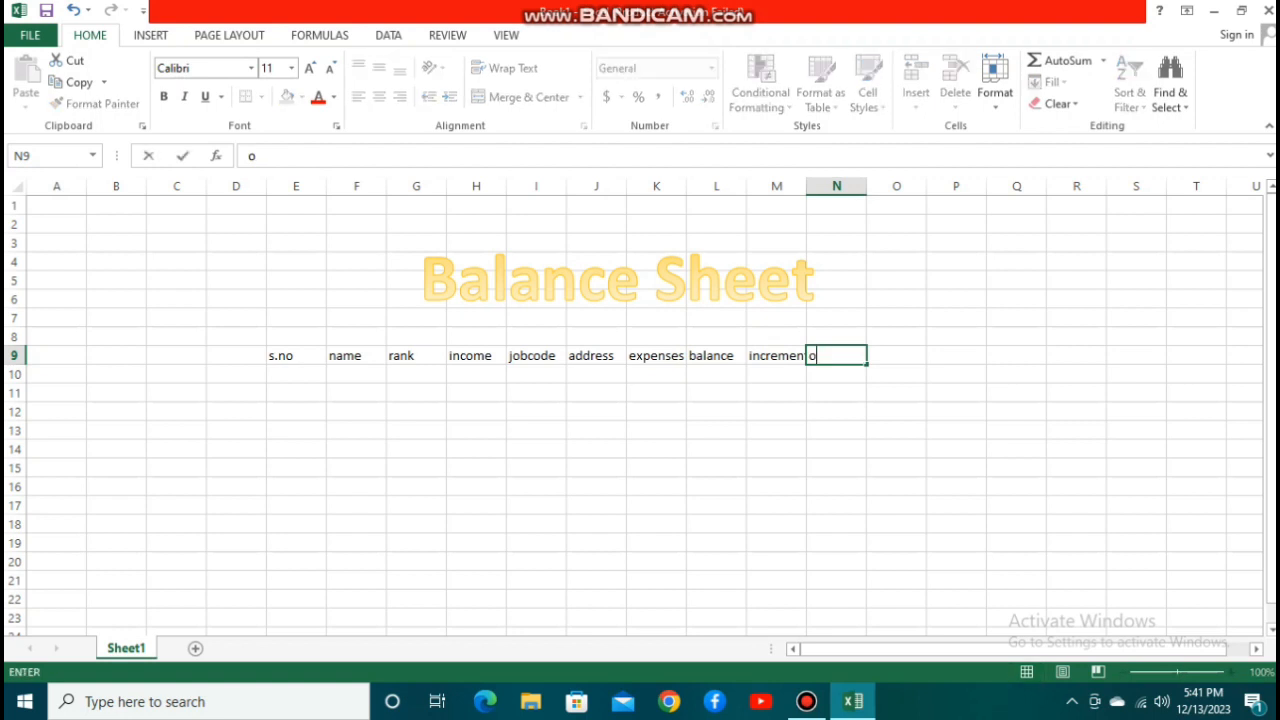
key(BackSpace)
text(value)
key(Right)
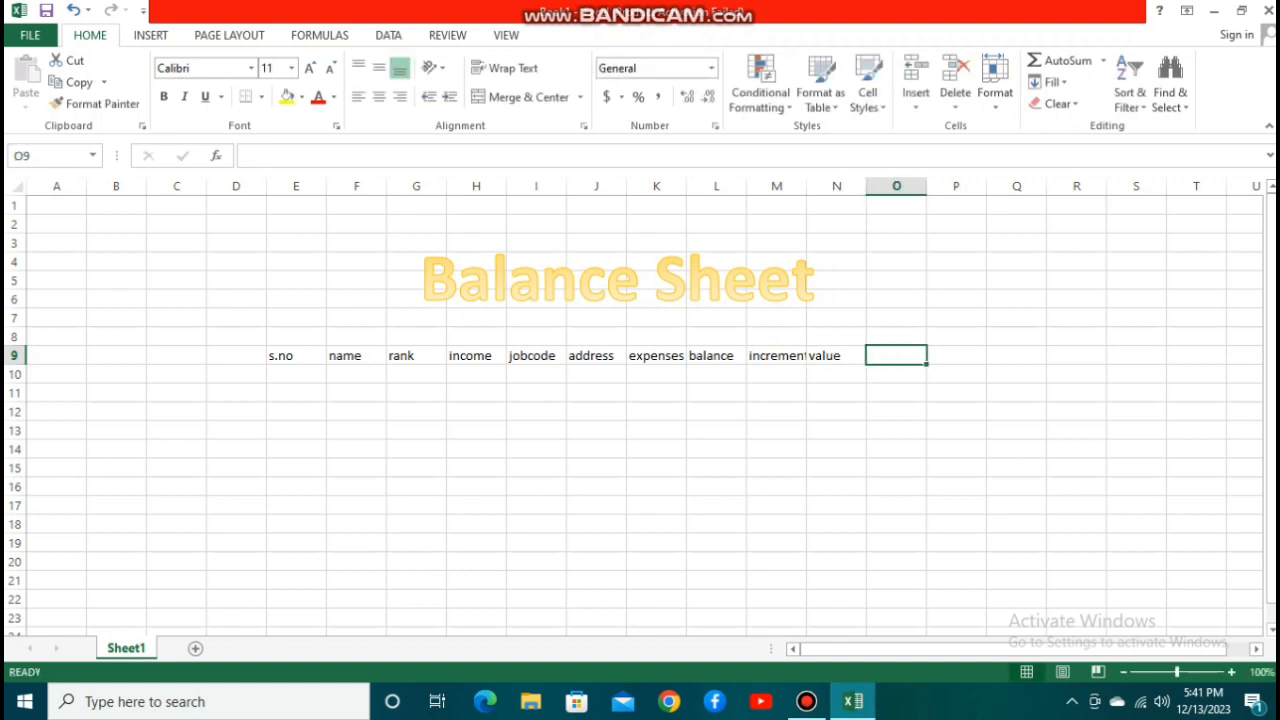
Enter the header net balance in O9 and autofit the widths of columns M and O.
text(net)
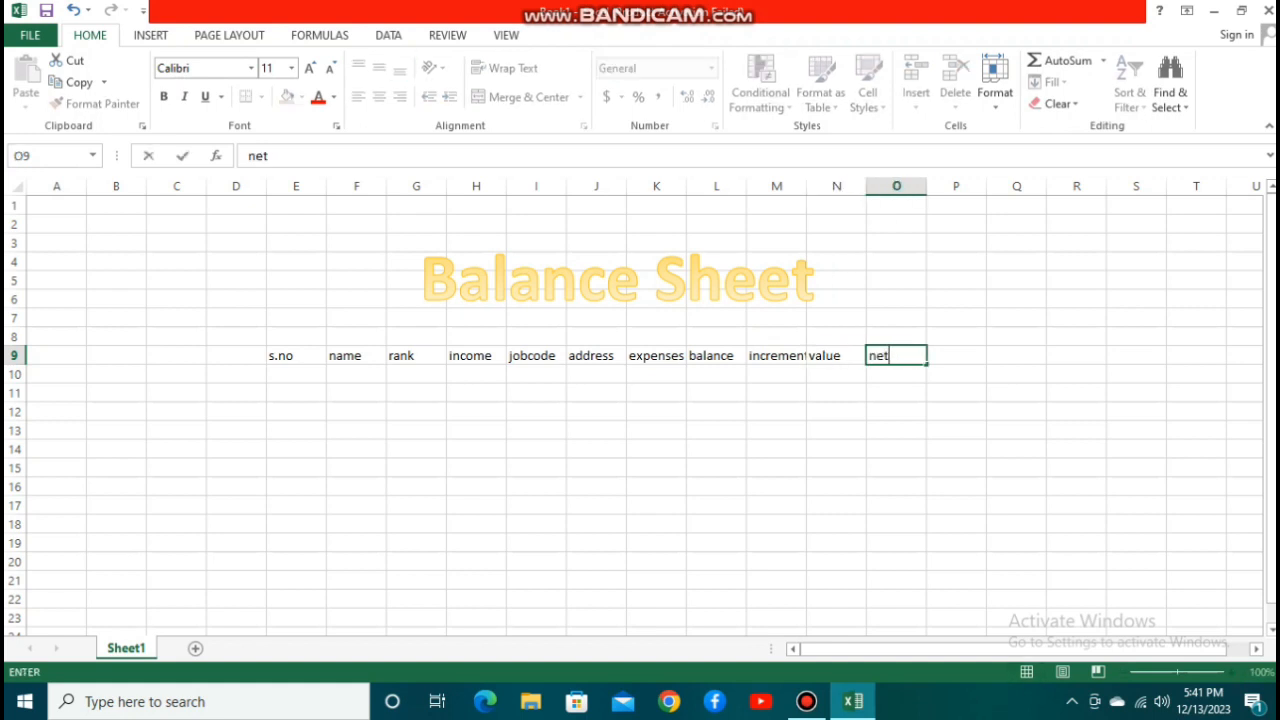
text( balance)
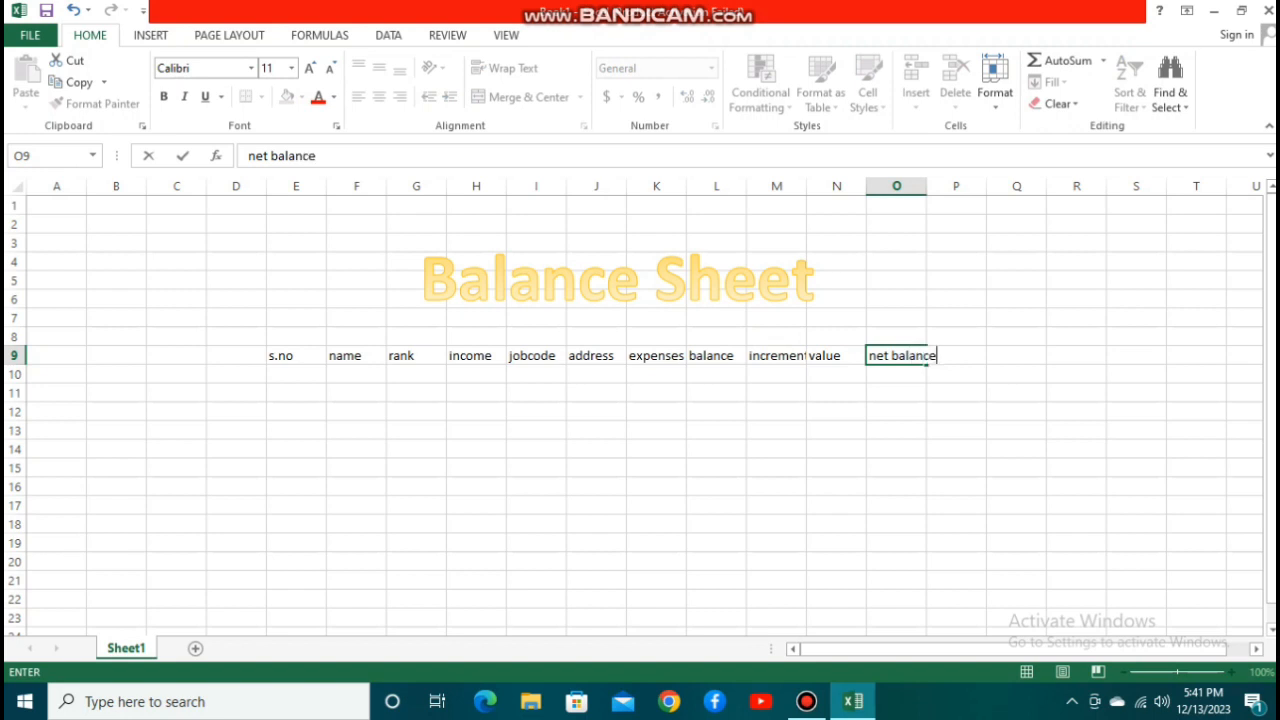
double_click(806, 187)
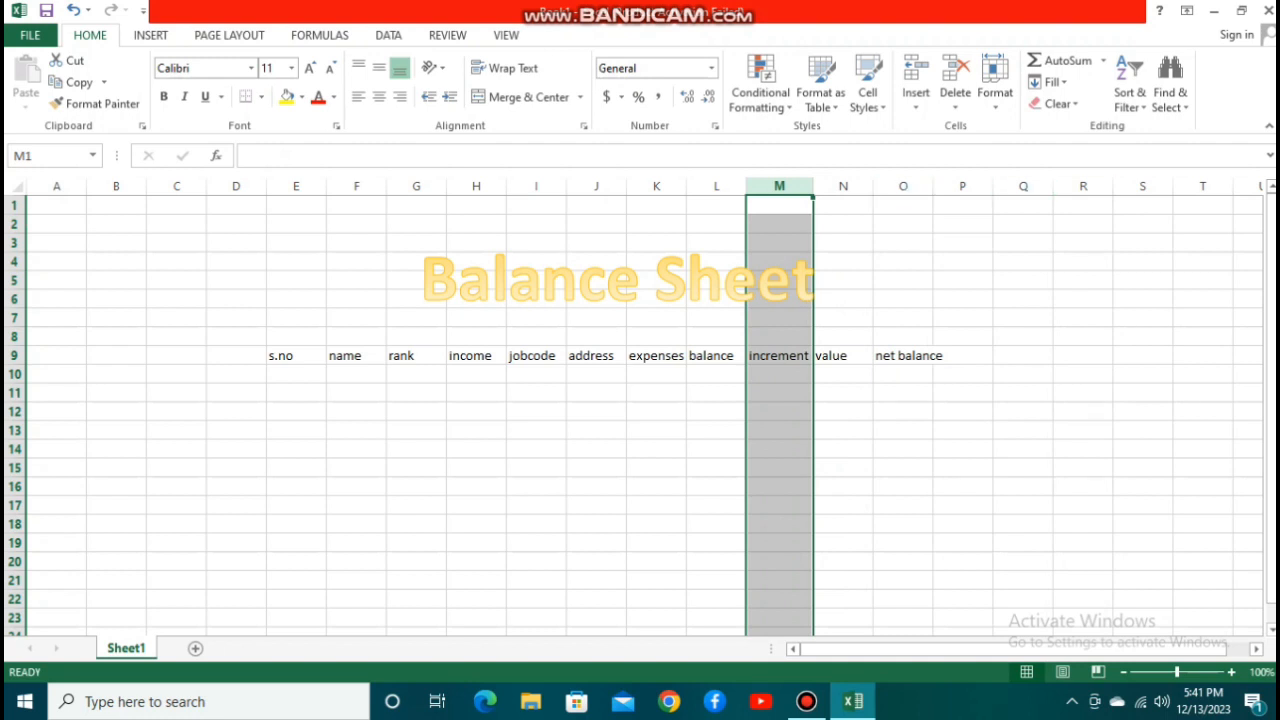
double_click(933, 187)
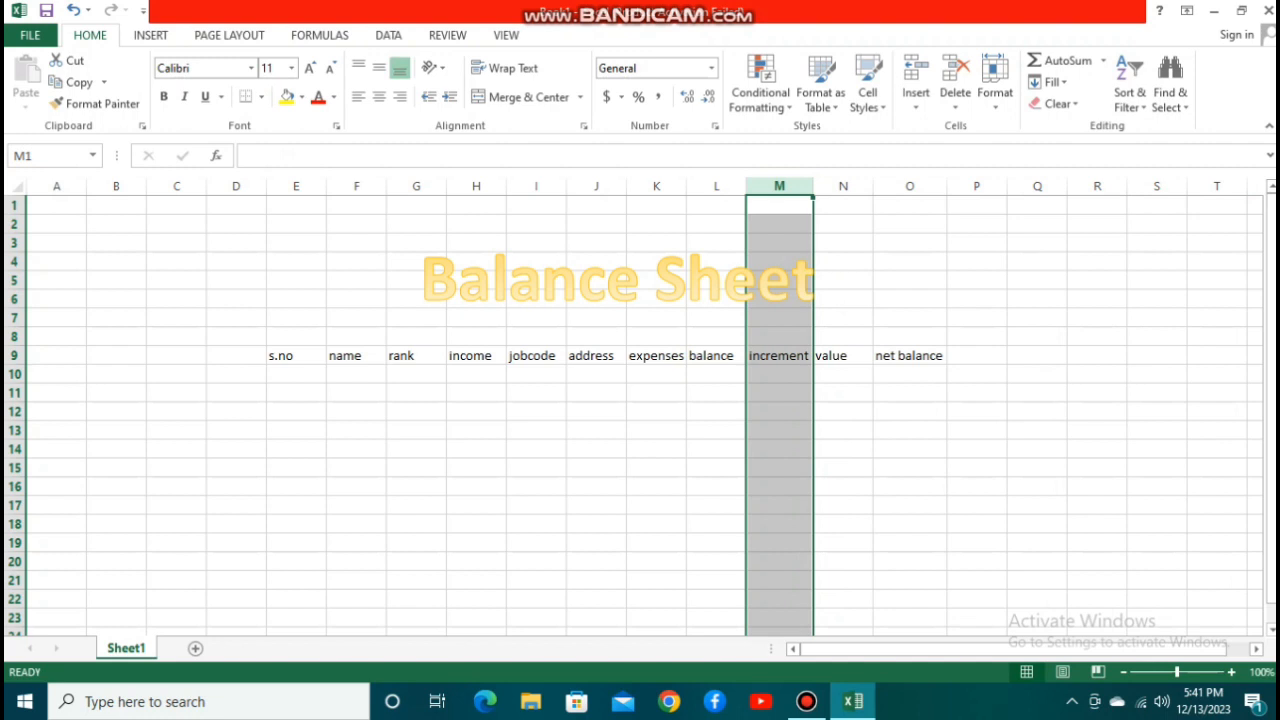
Start the first record in row 10 with s.no 1, the employee's name and the rank Clerk.
click(296, 374)
text(1)
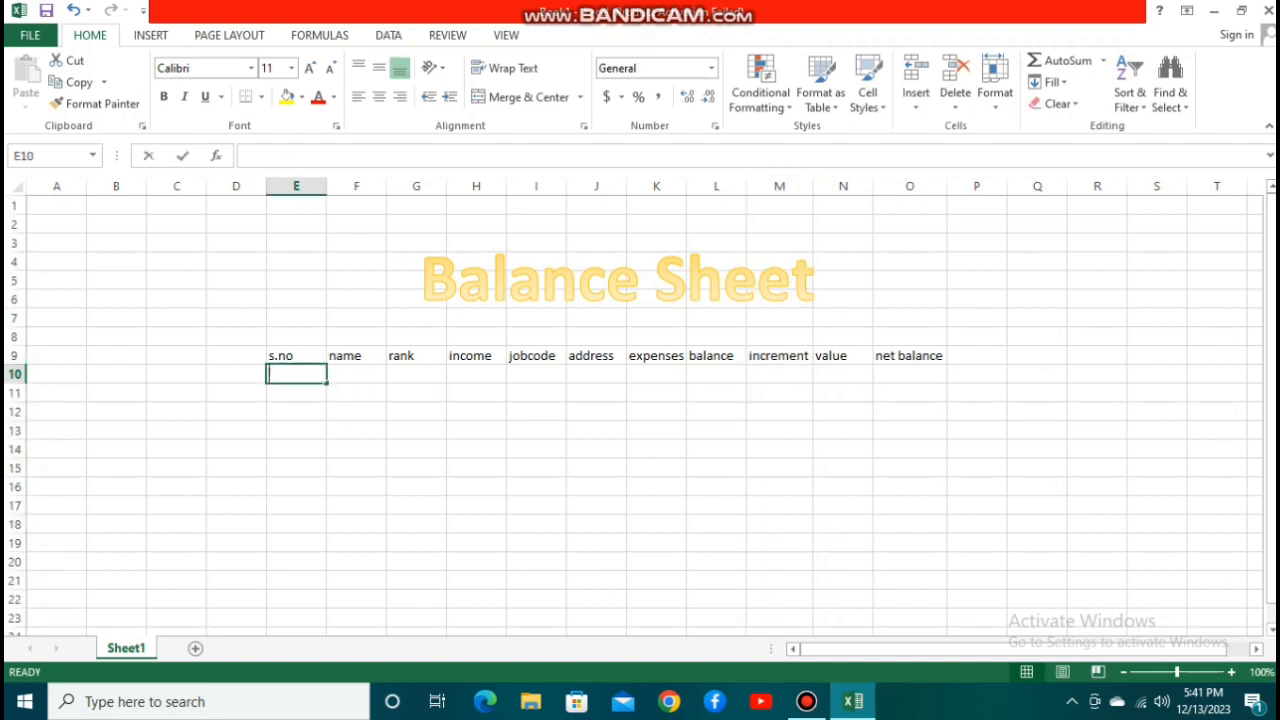
key(Tab)
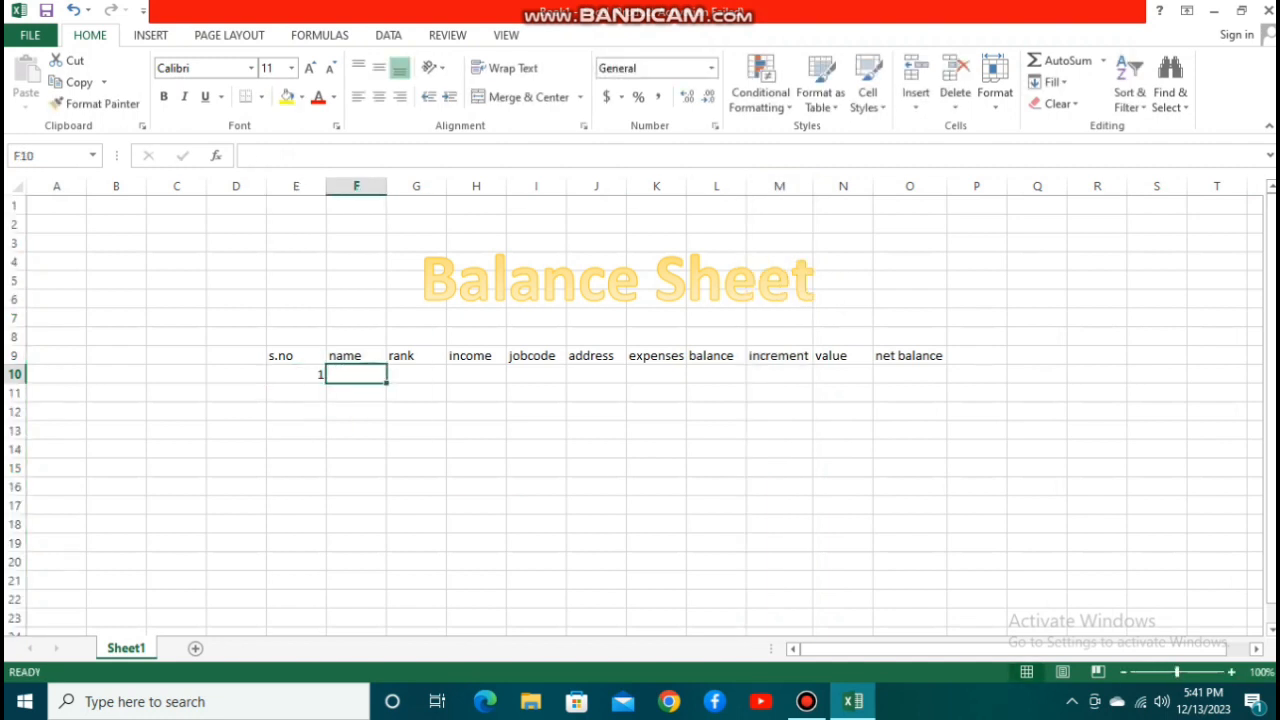
text(Nasir)
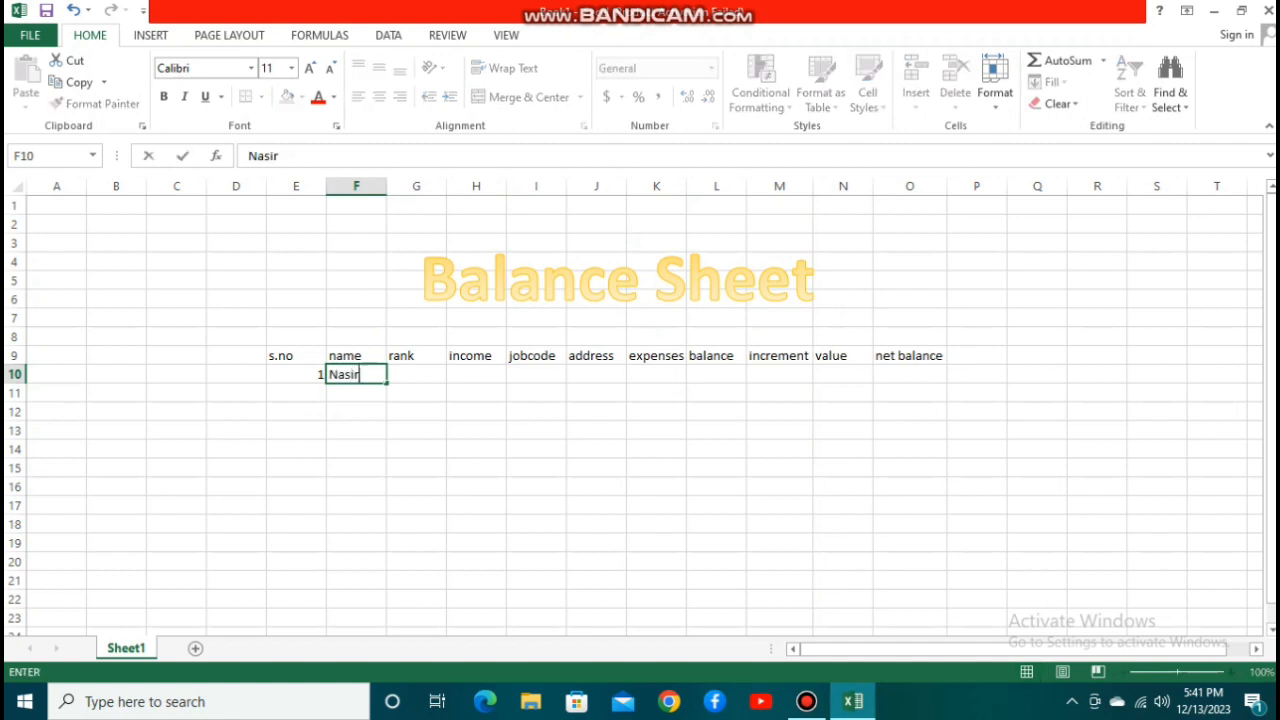
key(Tab)
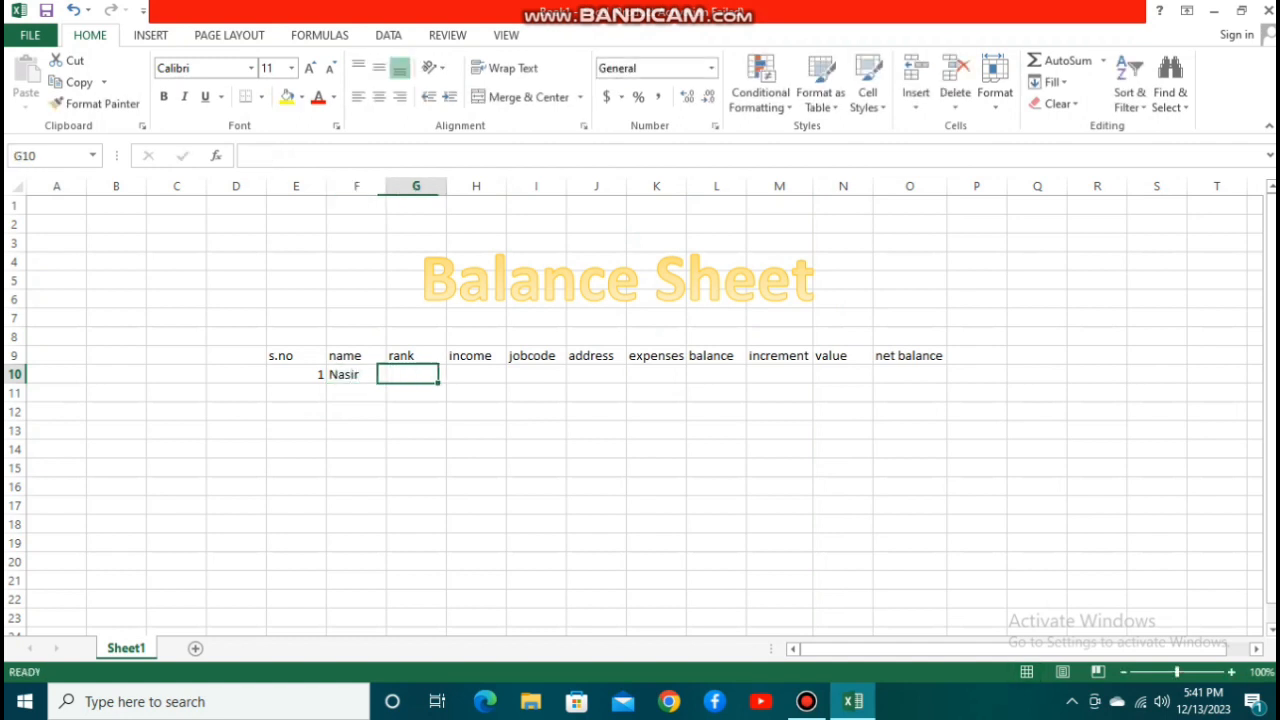
text(C)
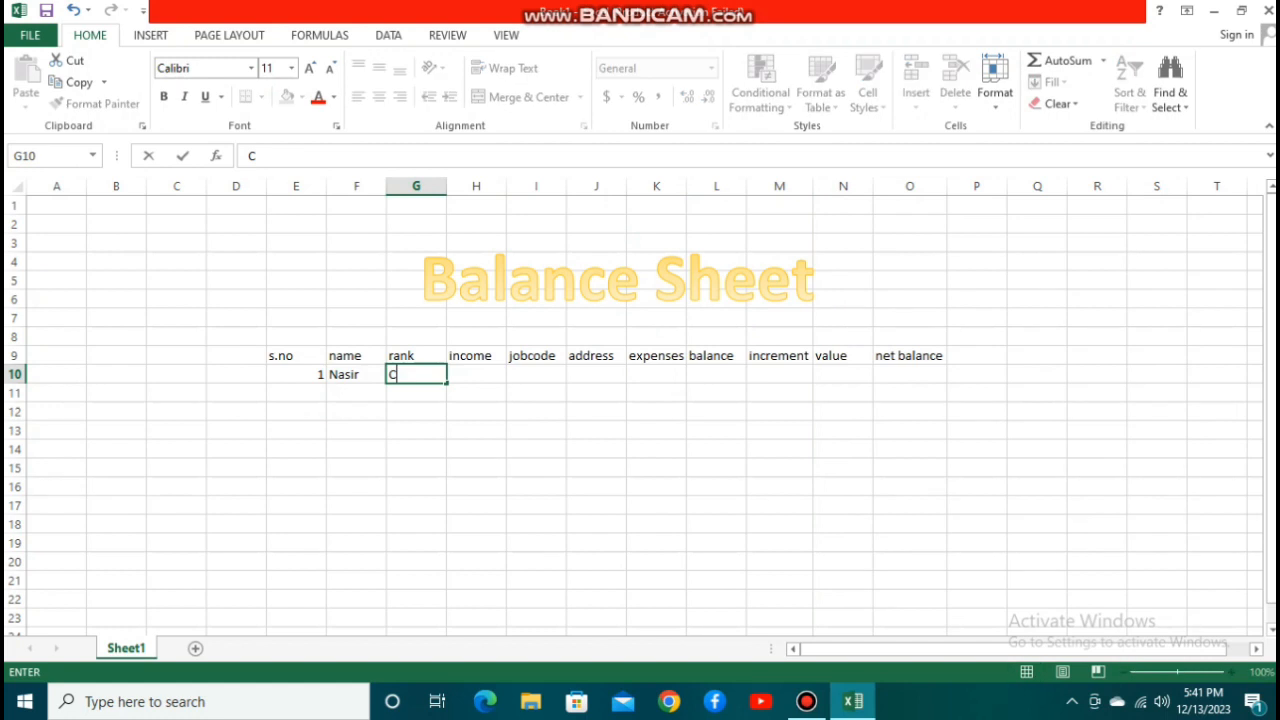
text(lerk)
key(Tab)
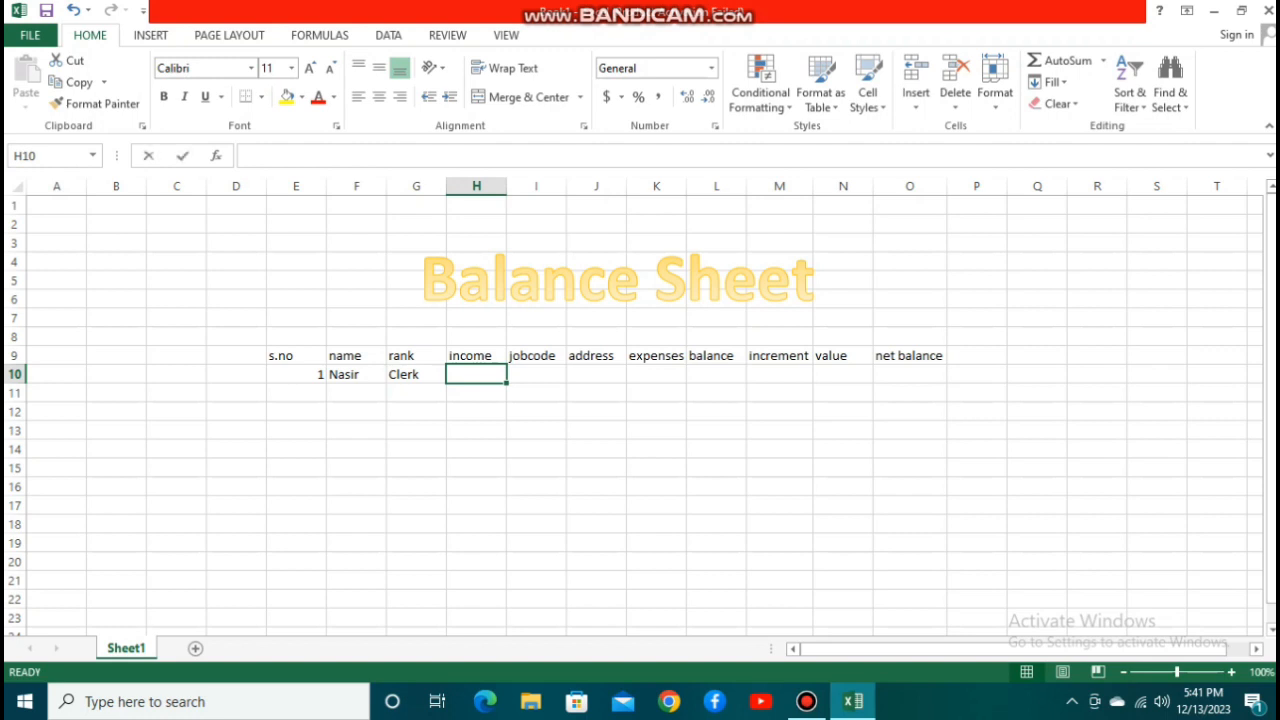
Enter the income 23000 in H10 and the jobcode 1566 in I10 for the first record.
text(23000)
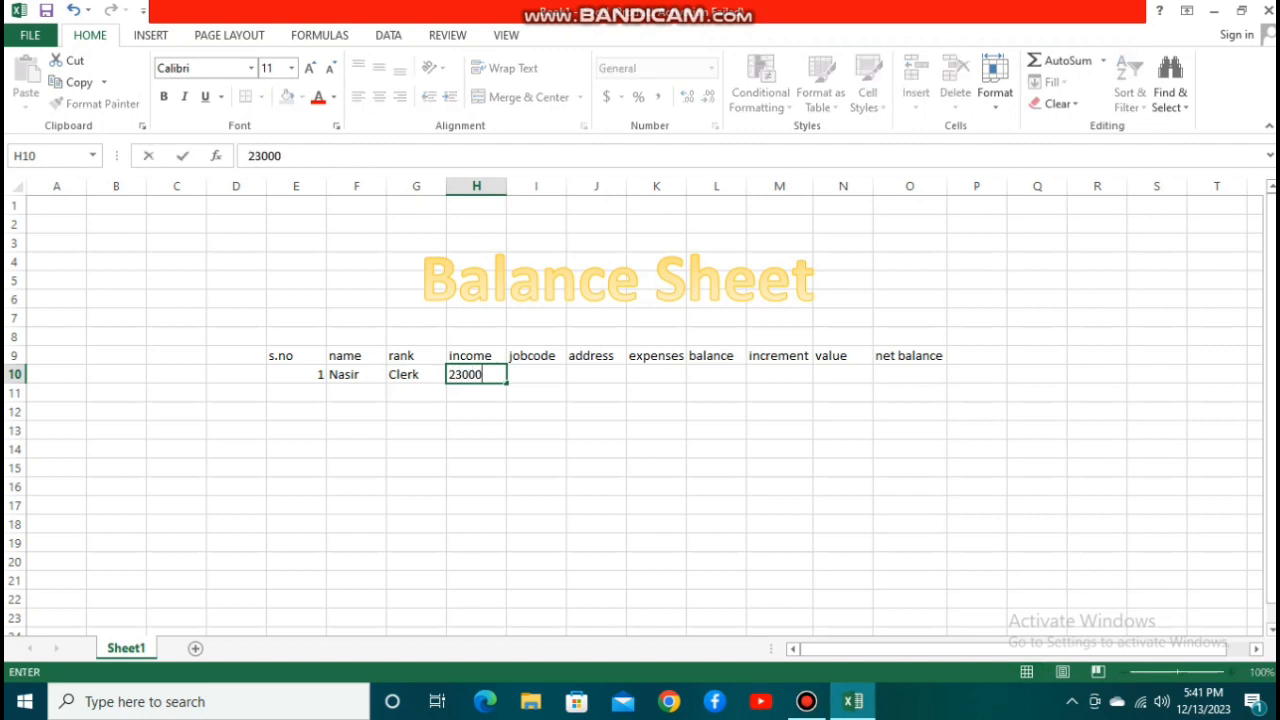
key(Tab)
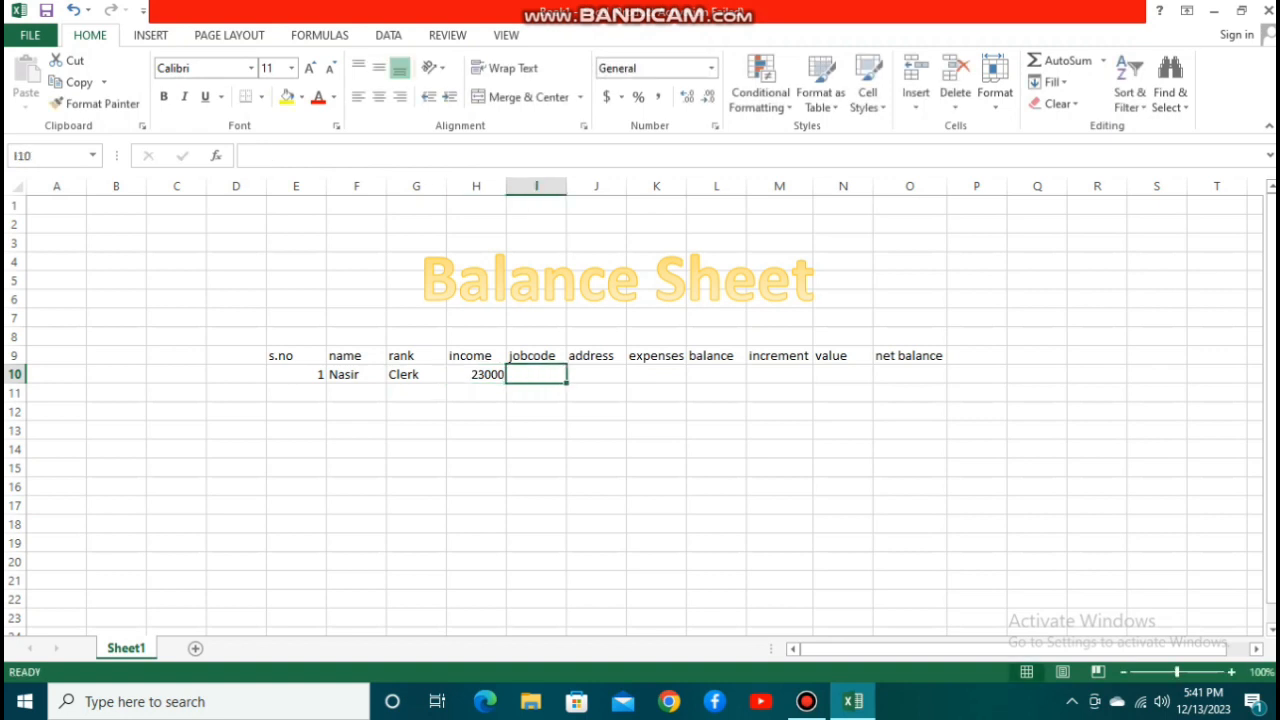
text(1566)
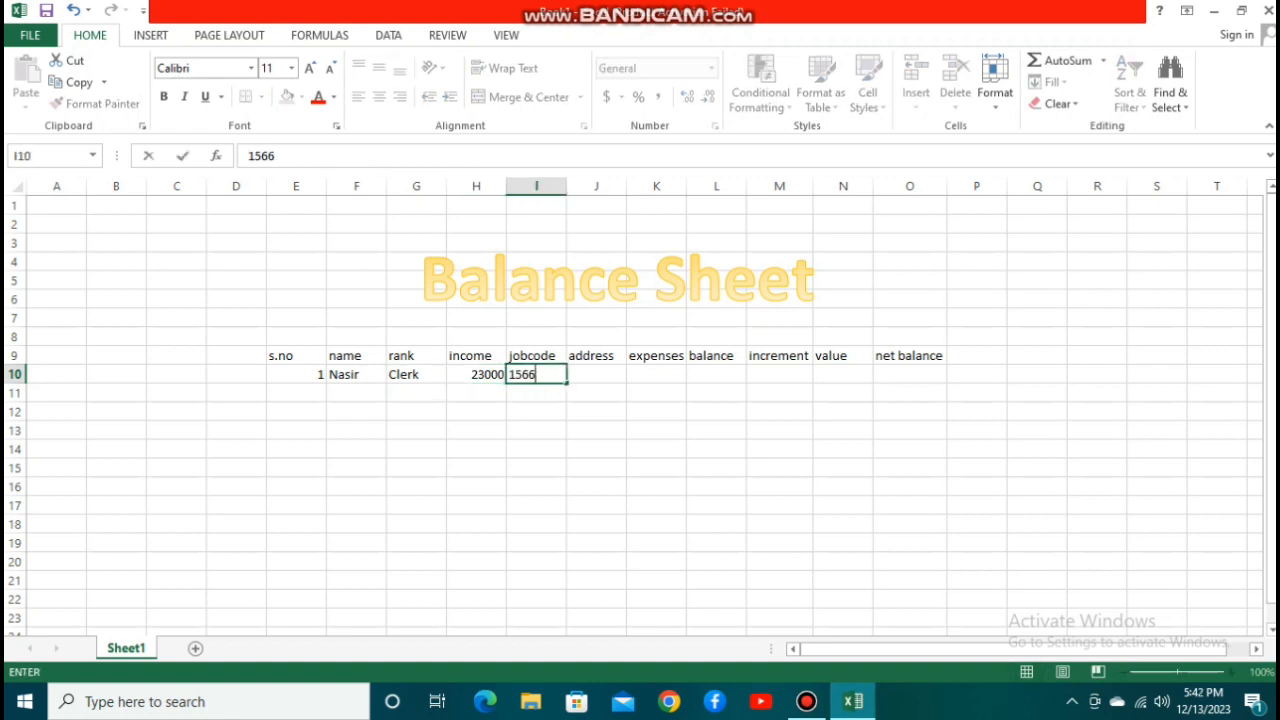
key(Tab)
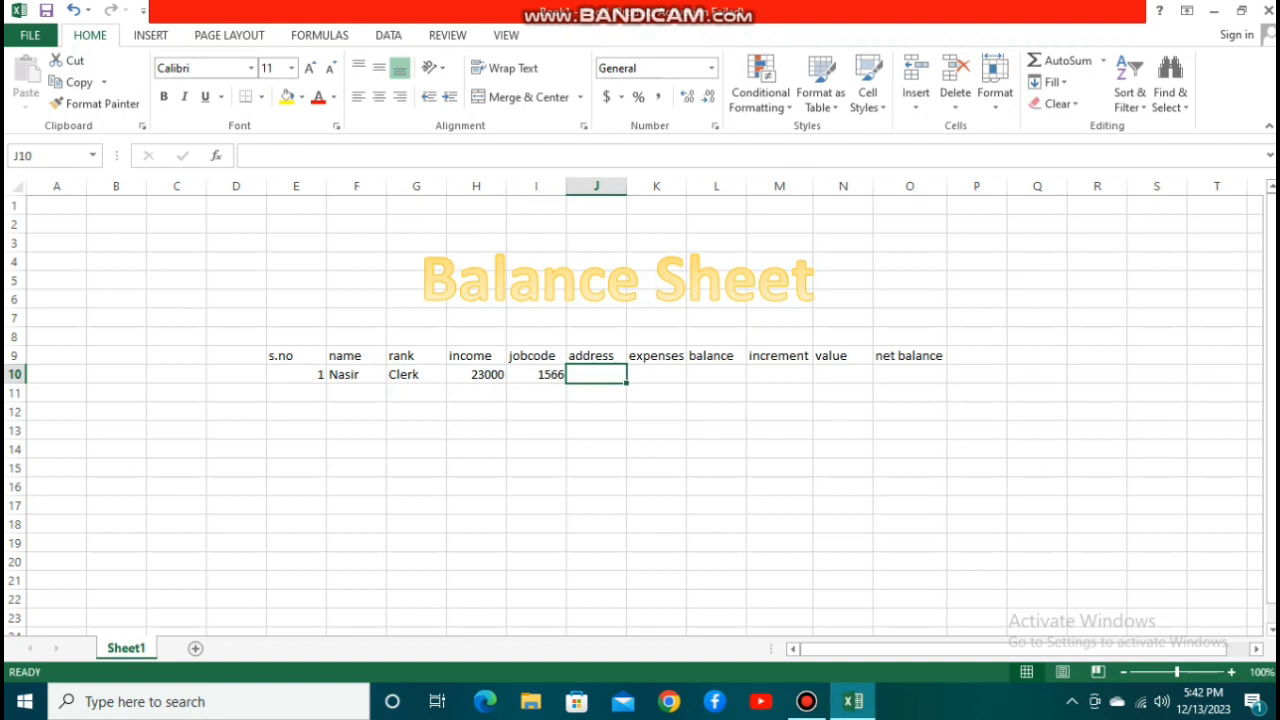
Fill in the employee's address in J10 and enter the expenses 25000 in K10.
text(G.m)
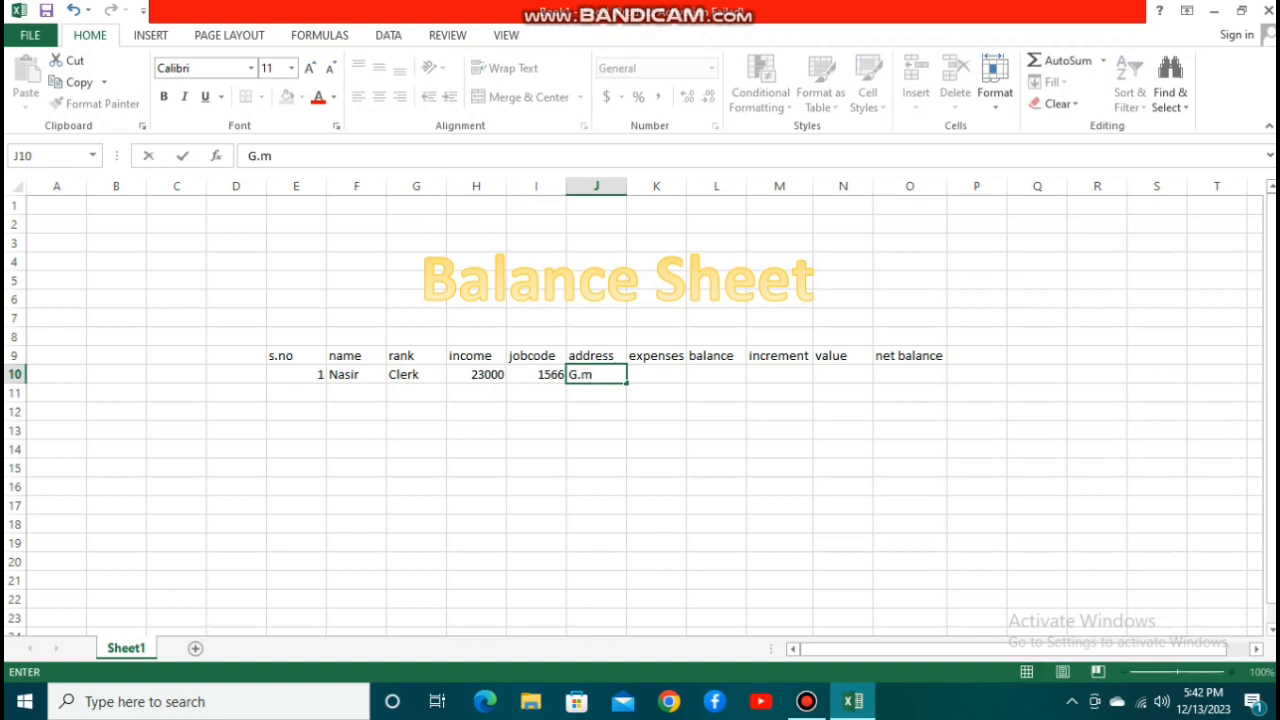
text( AN)
text(a)
key(BackSpace)
key(BackSpace)
key(BackSpace)
key(BackSpace)
text(abad)
key(Tab)
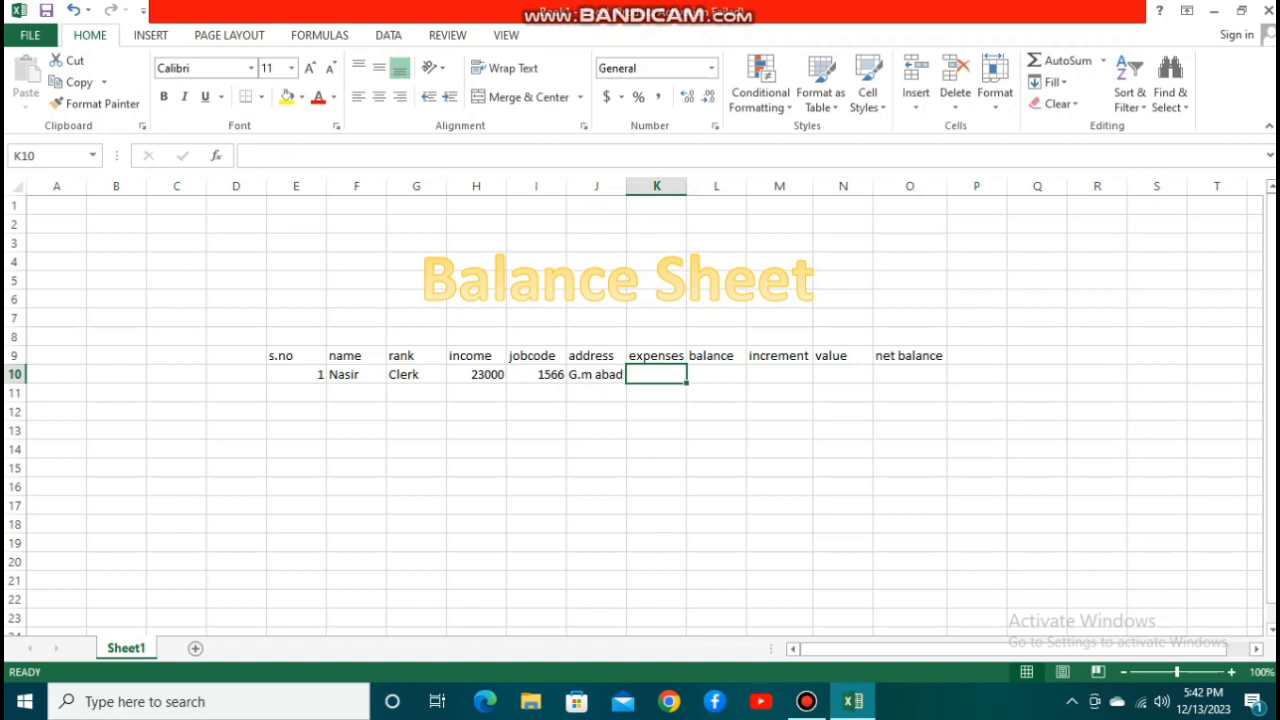
text(25)
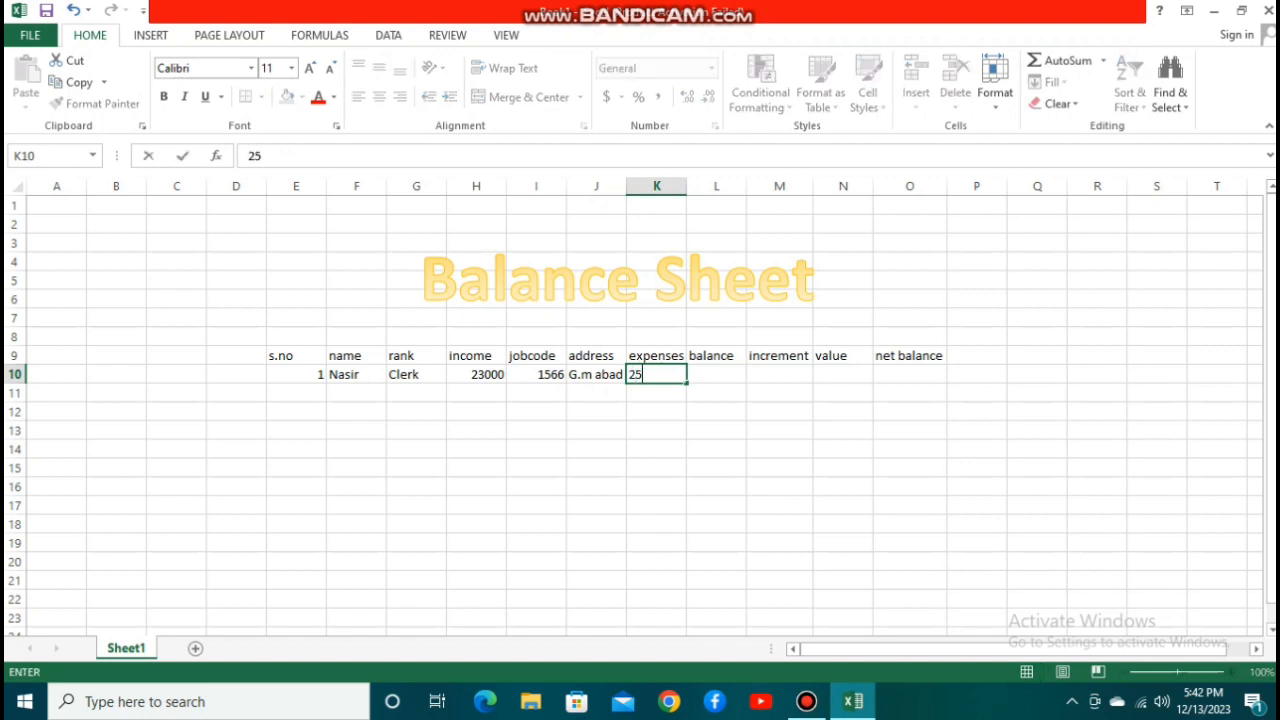
text(000)
key(Tab)
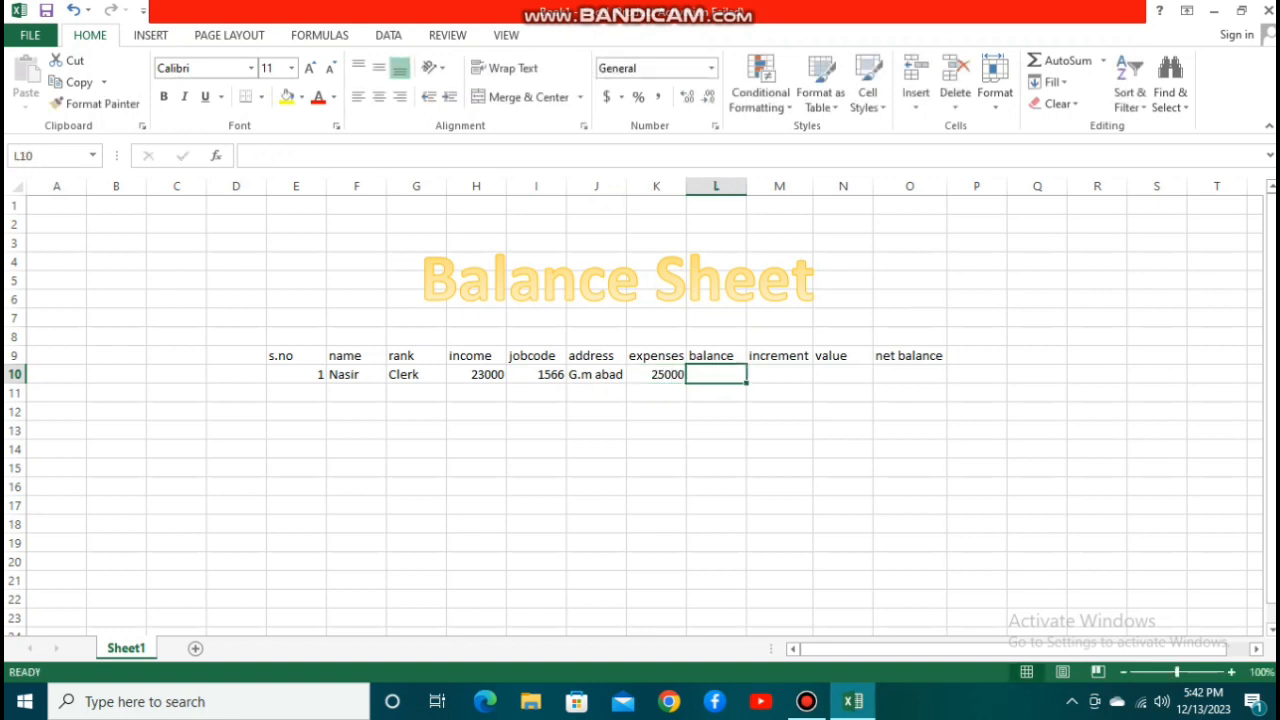
Calculate the balance in L10 as expenses minus income with the formula =K10-H10.
text(=)
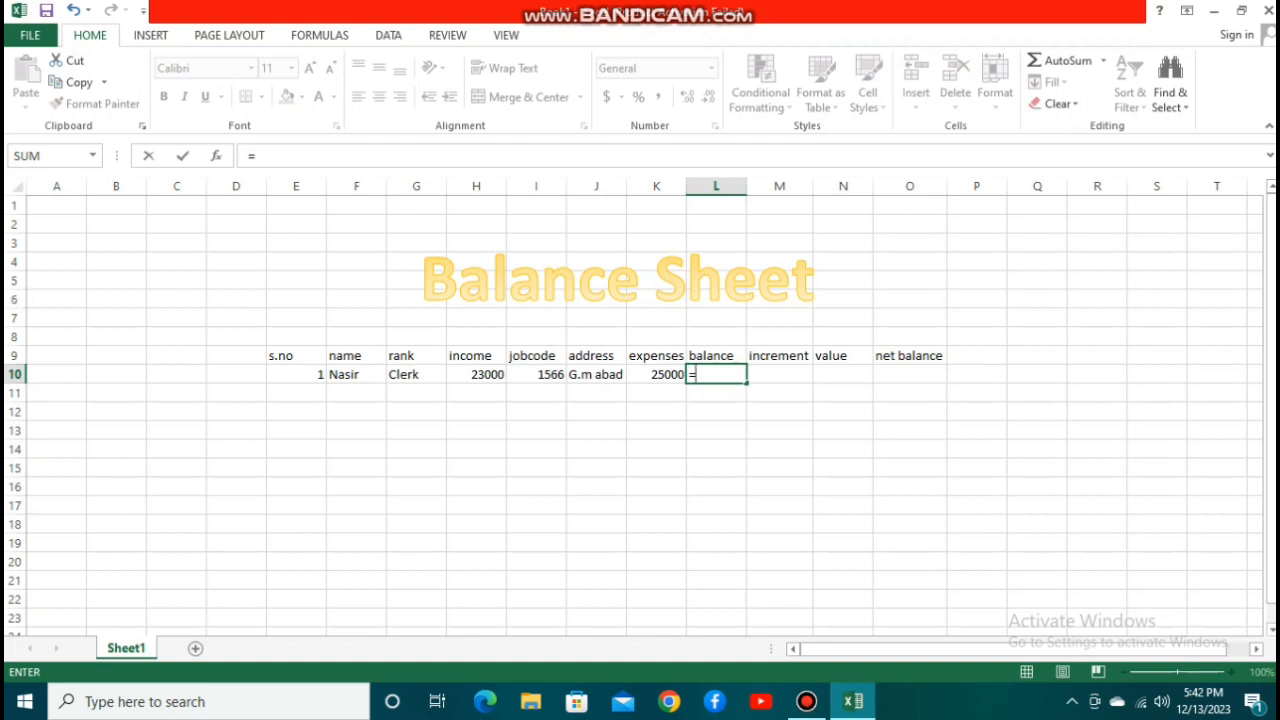
key(Left)
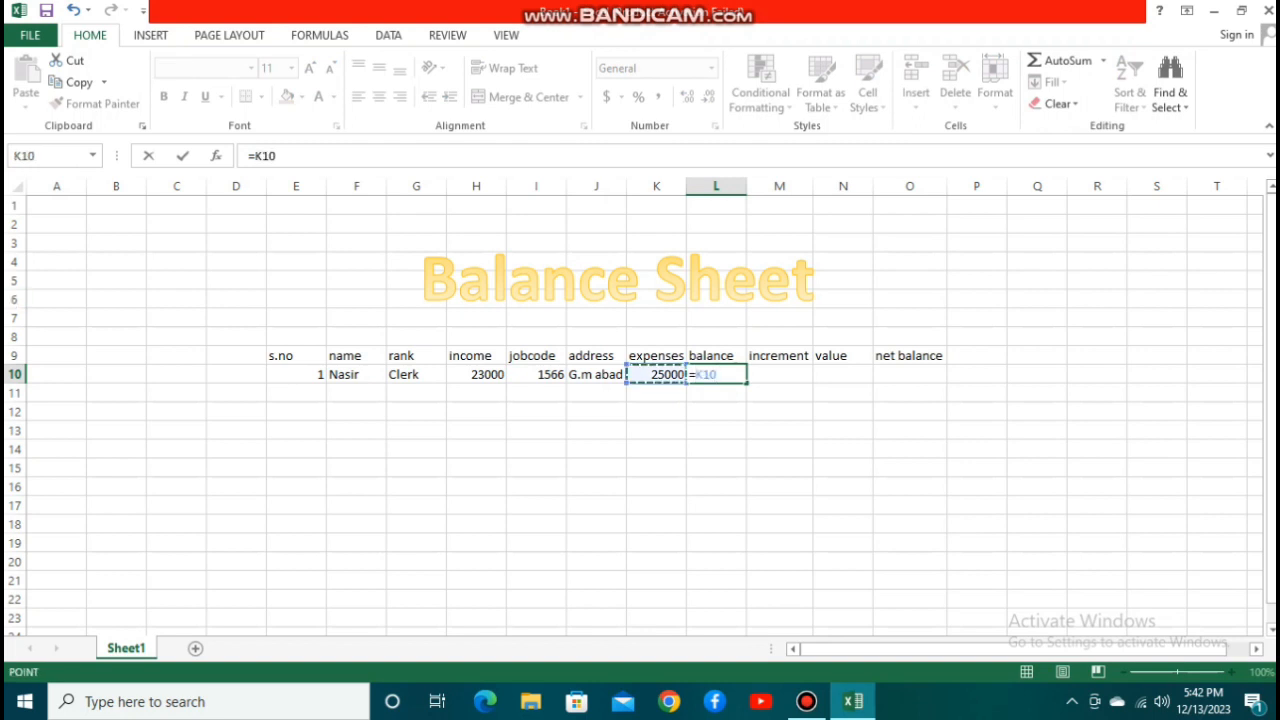
text(-)
click(476, 374)
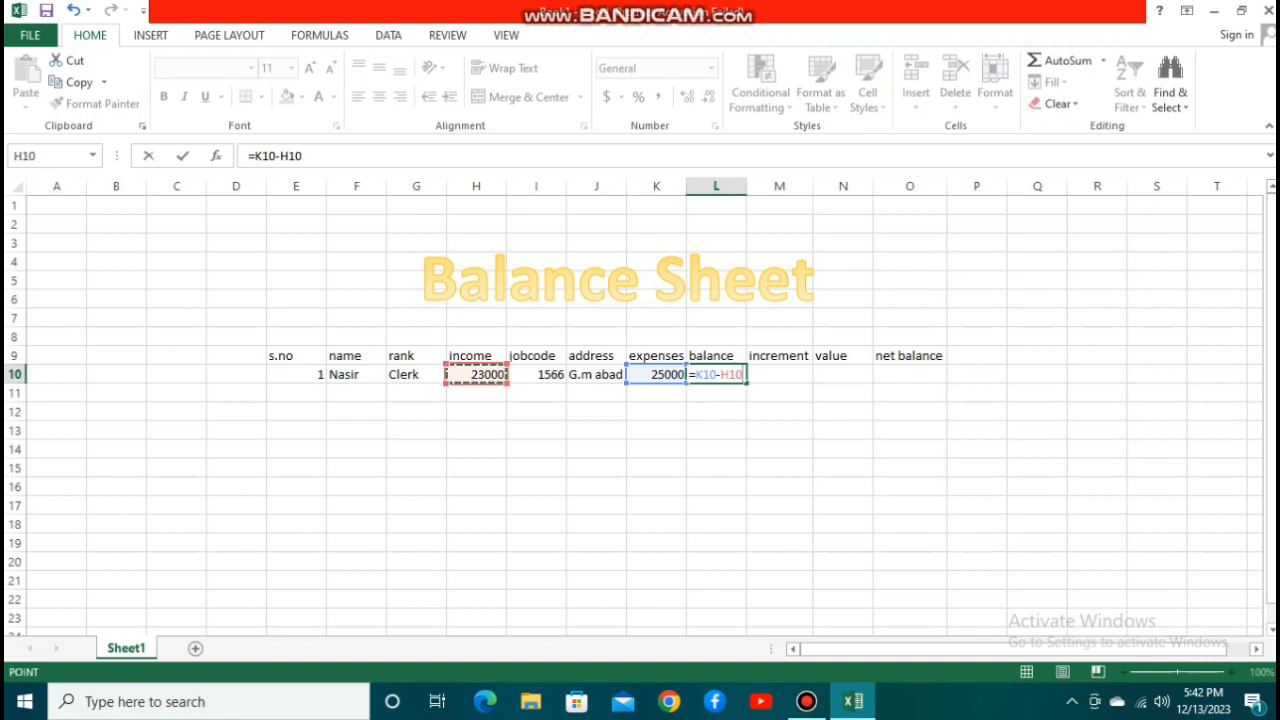
key(Return)
key(Up)
key(Right)
key(Left)
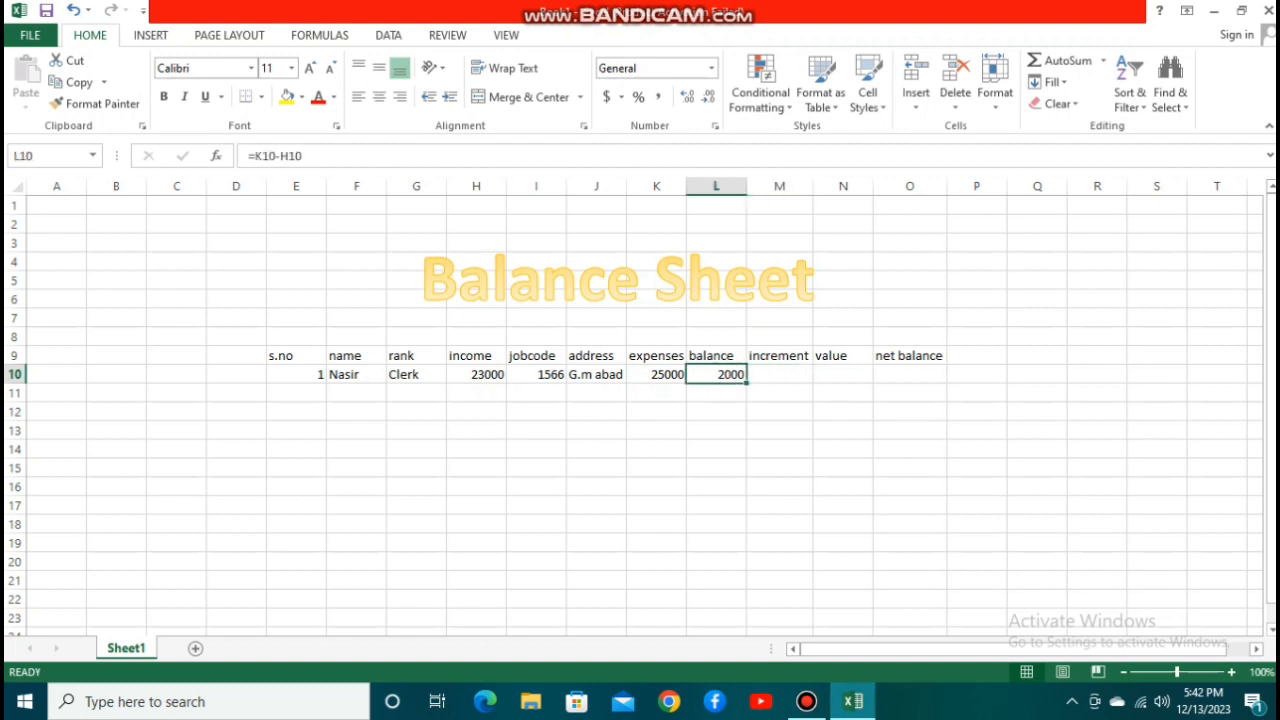
key(Right)
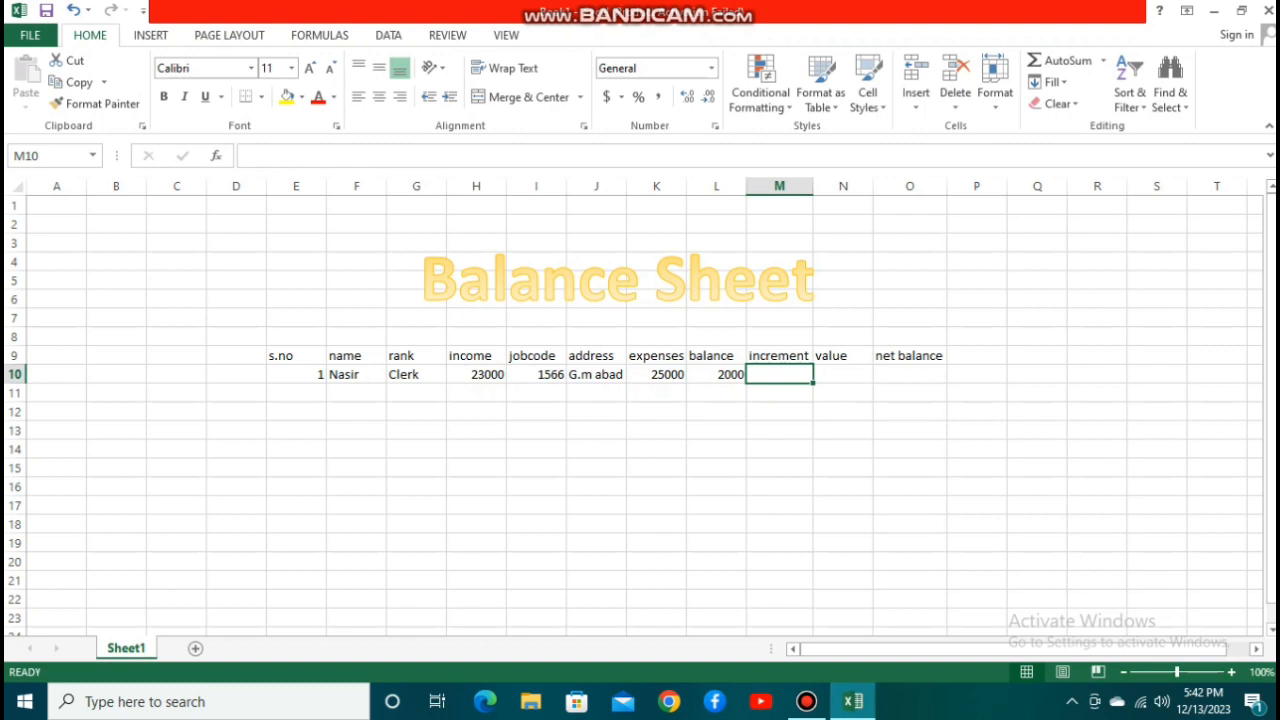
key(Left)
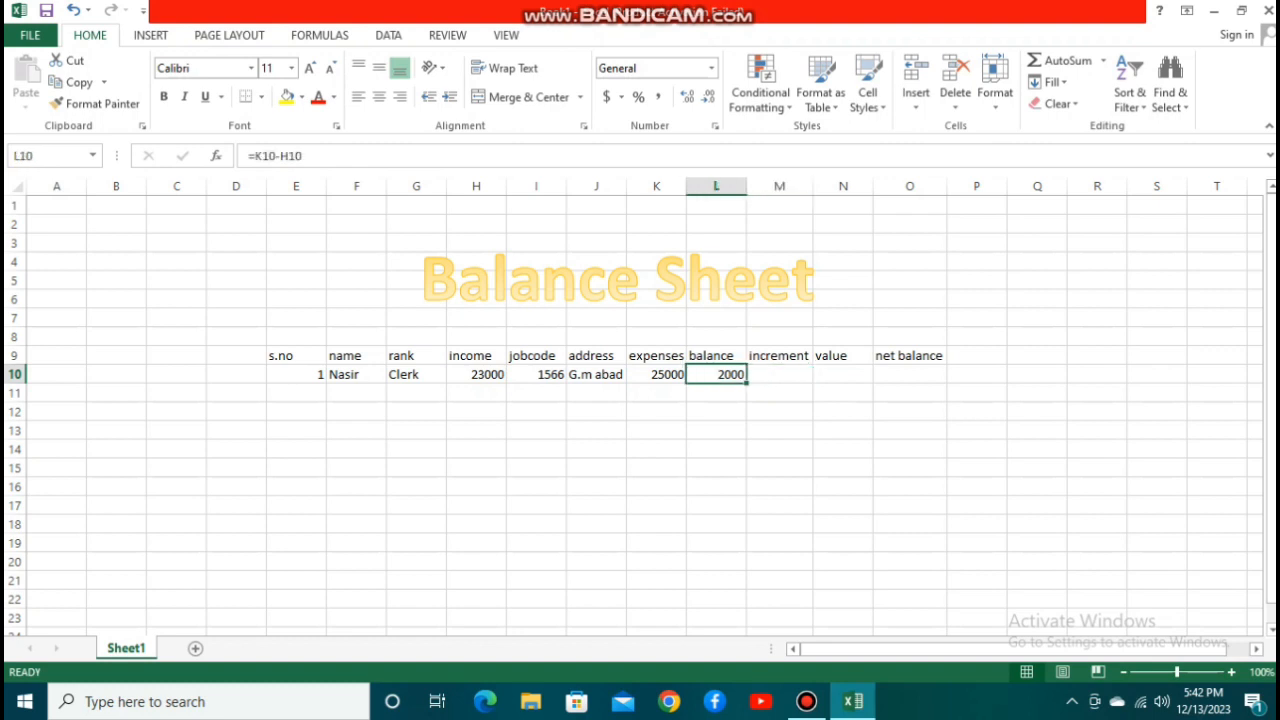
Replace the balance formula in L10 with income minus expenses, =H10-K10.
key(BackSpace)
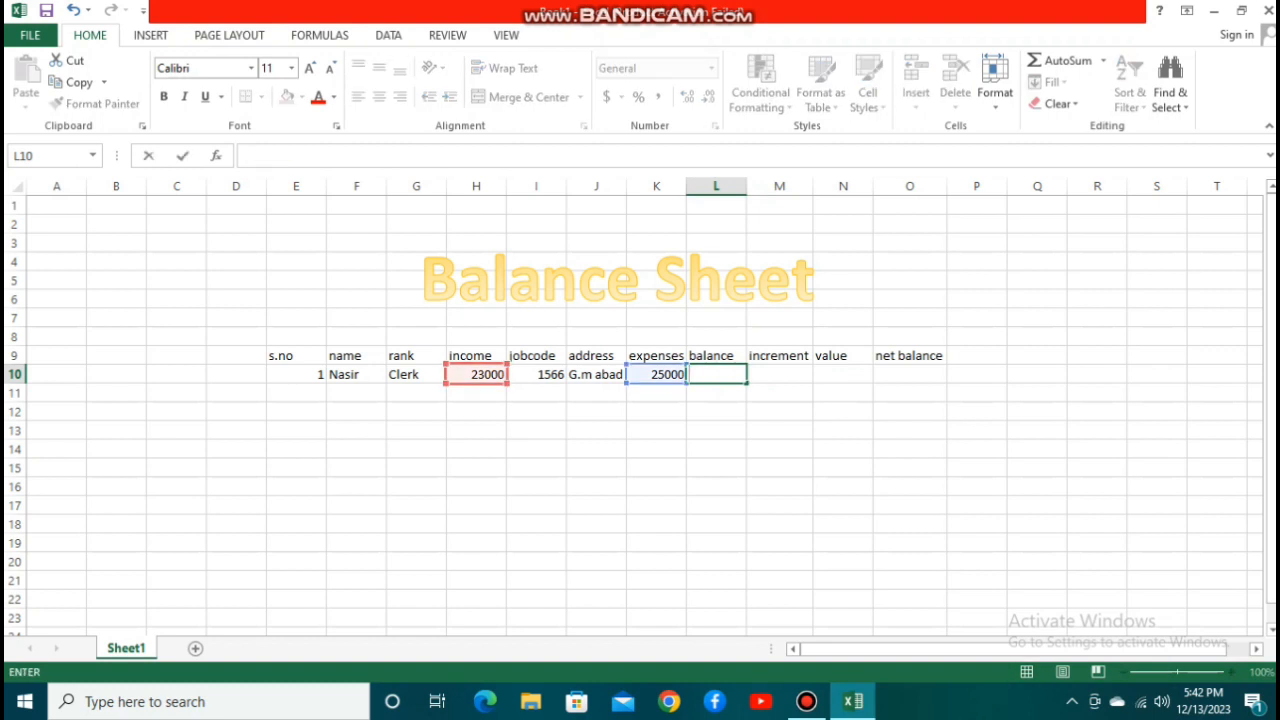
key(Right)
key(Down)
key(Left)
key(Up)
text(=)
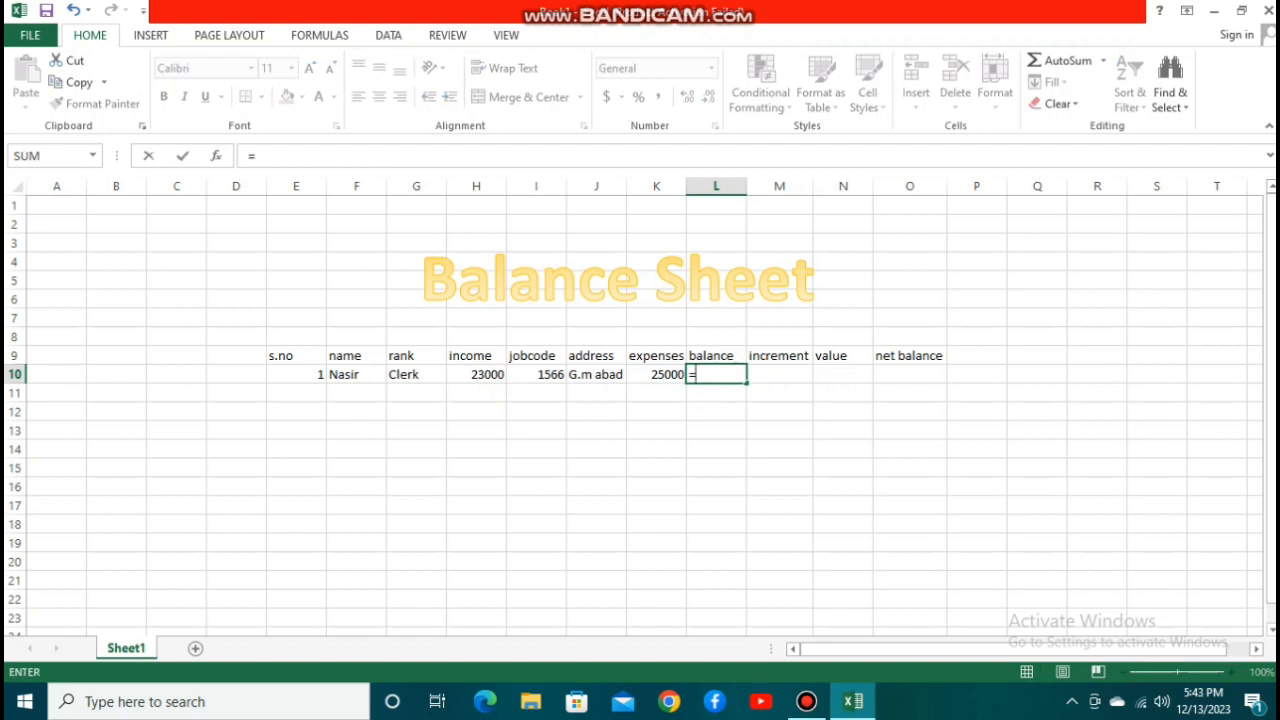
key(Left)
key(Left)
key(Left)
key(Left)
text(-)
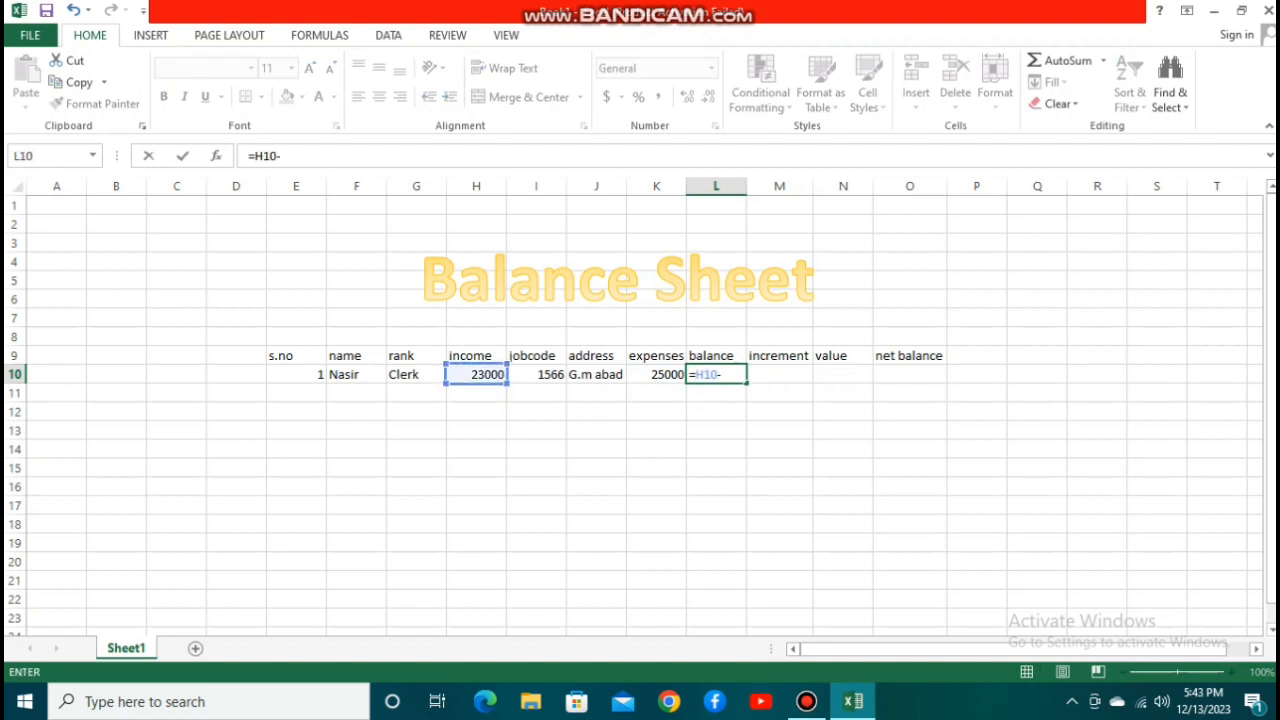
key(Left)
key(Return)
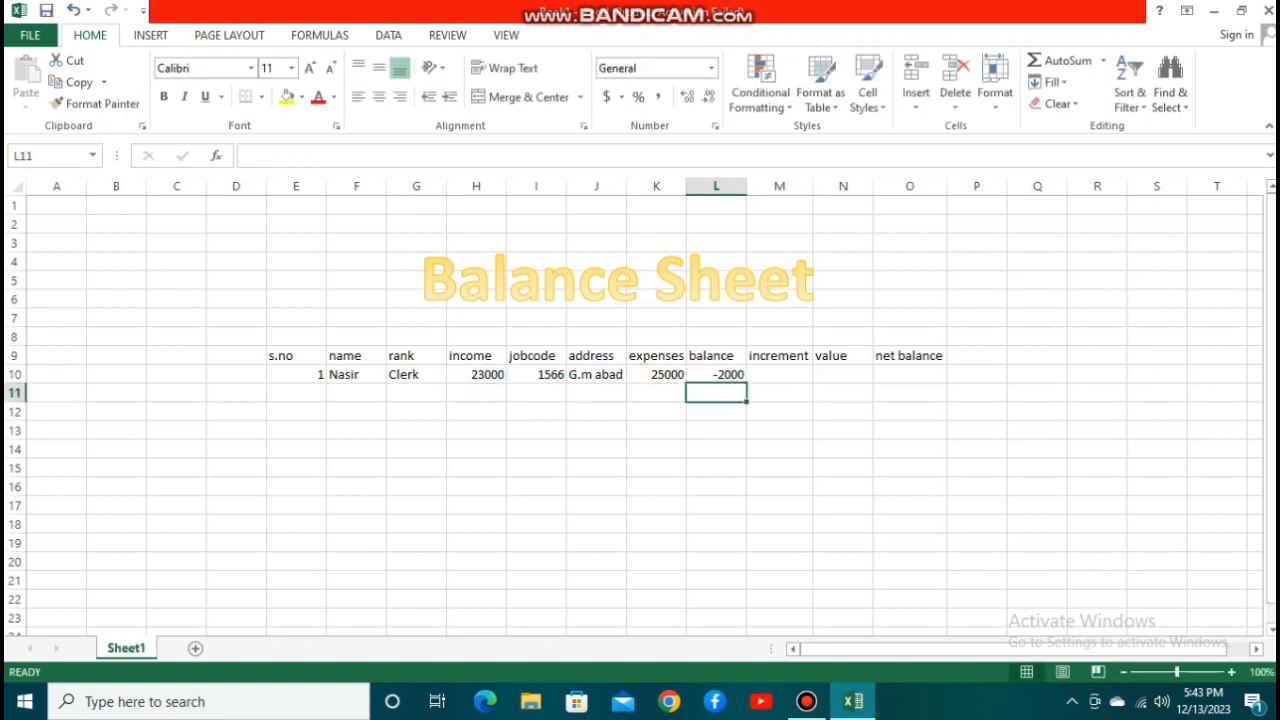
Enter an increment of 12% in M10 and calculate its value in N10 with the formula =H10*M10.
click(779, 374)
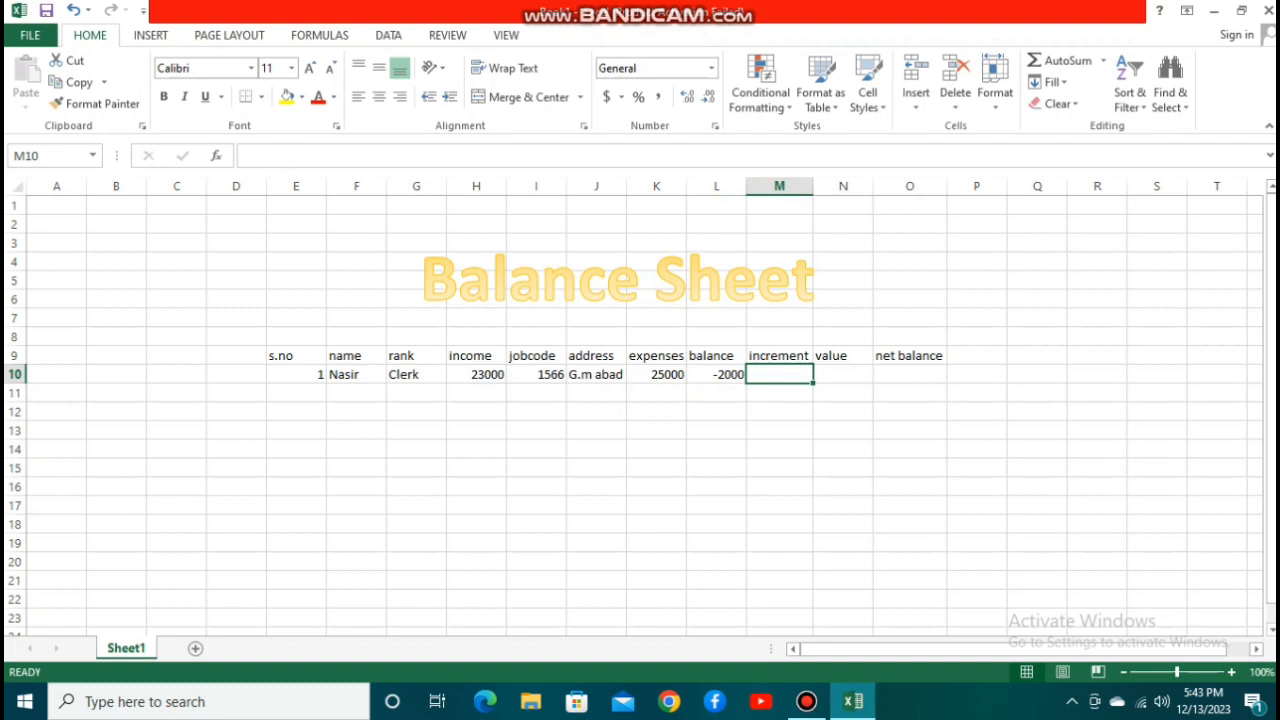
text(12%)
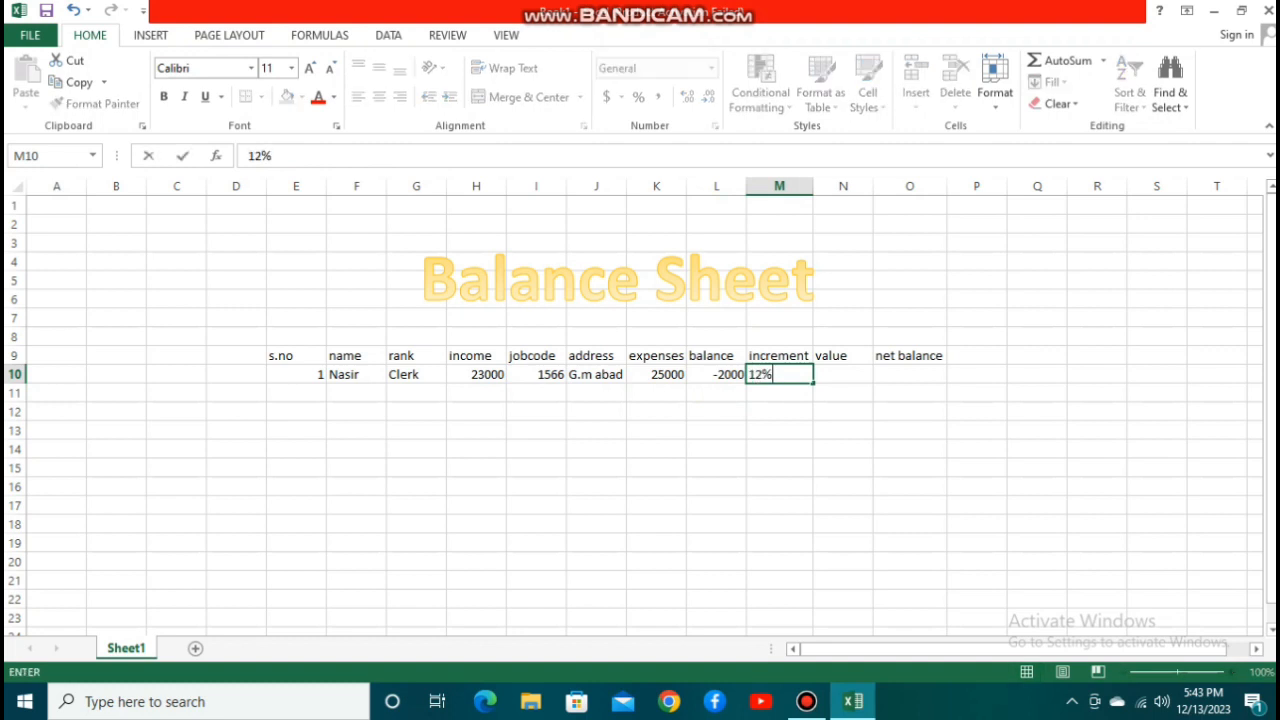
key(Tab)
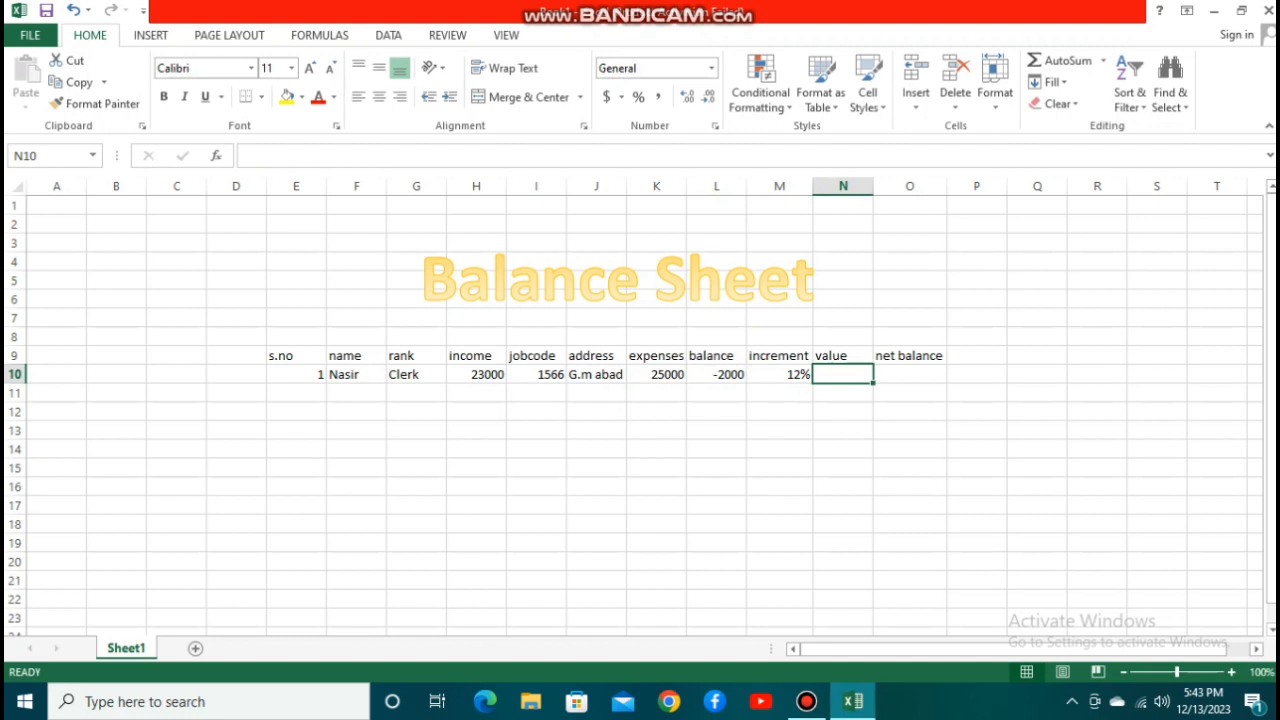
text(=)
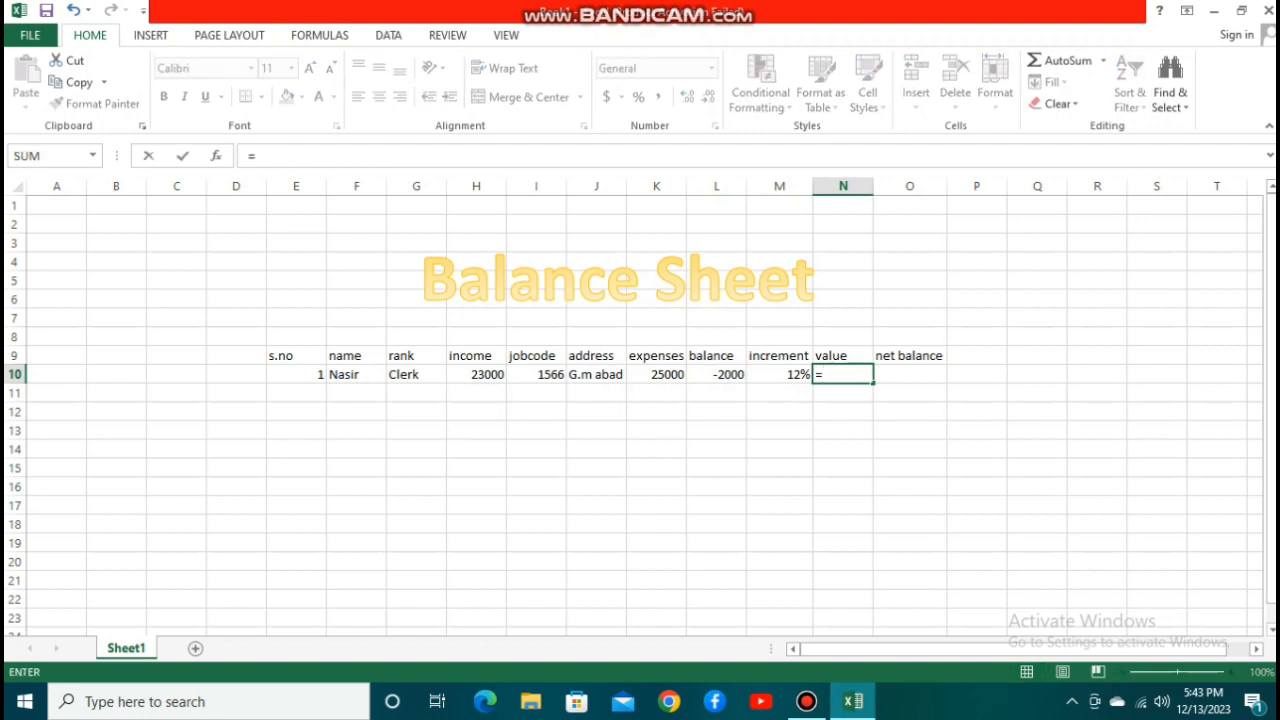
click(476, 375)
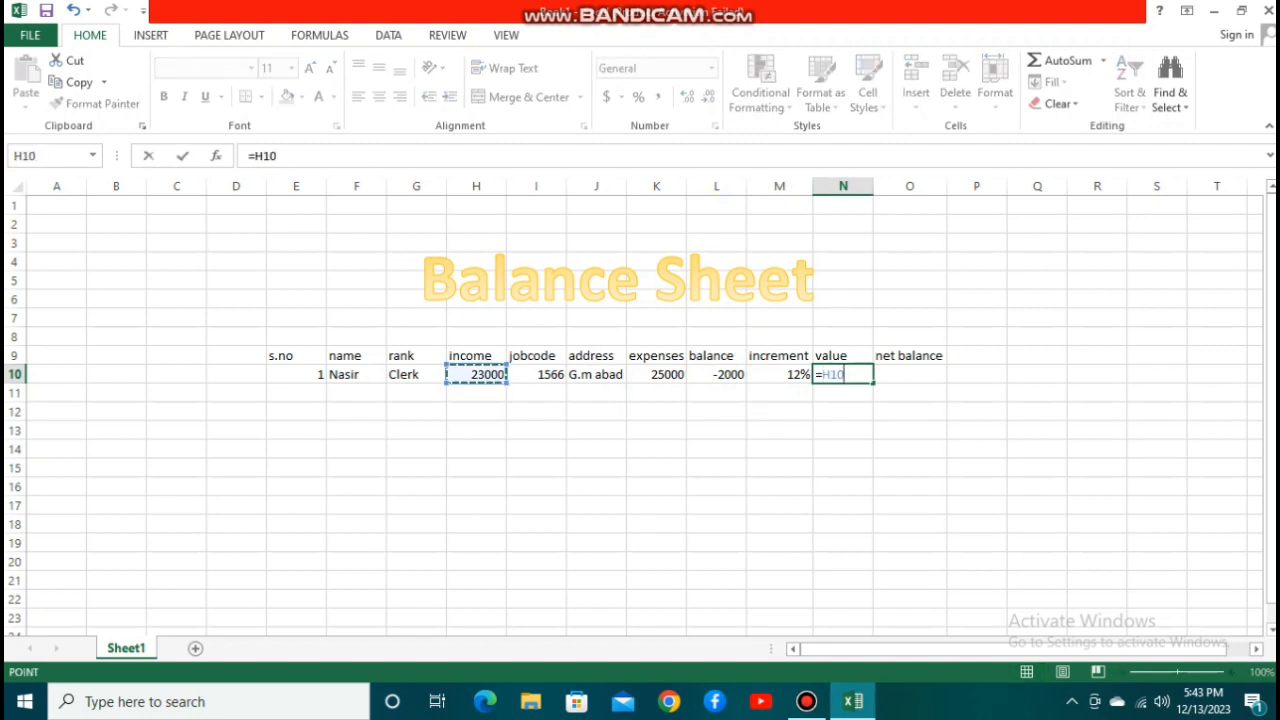
text(*)
click(779, 375)
key(Return)
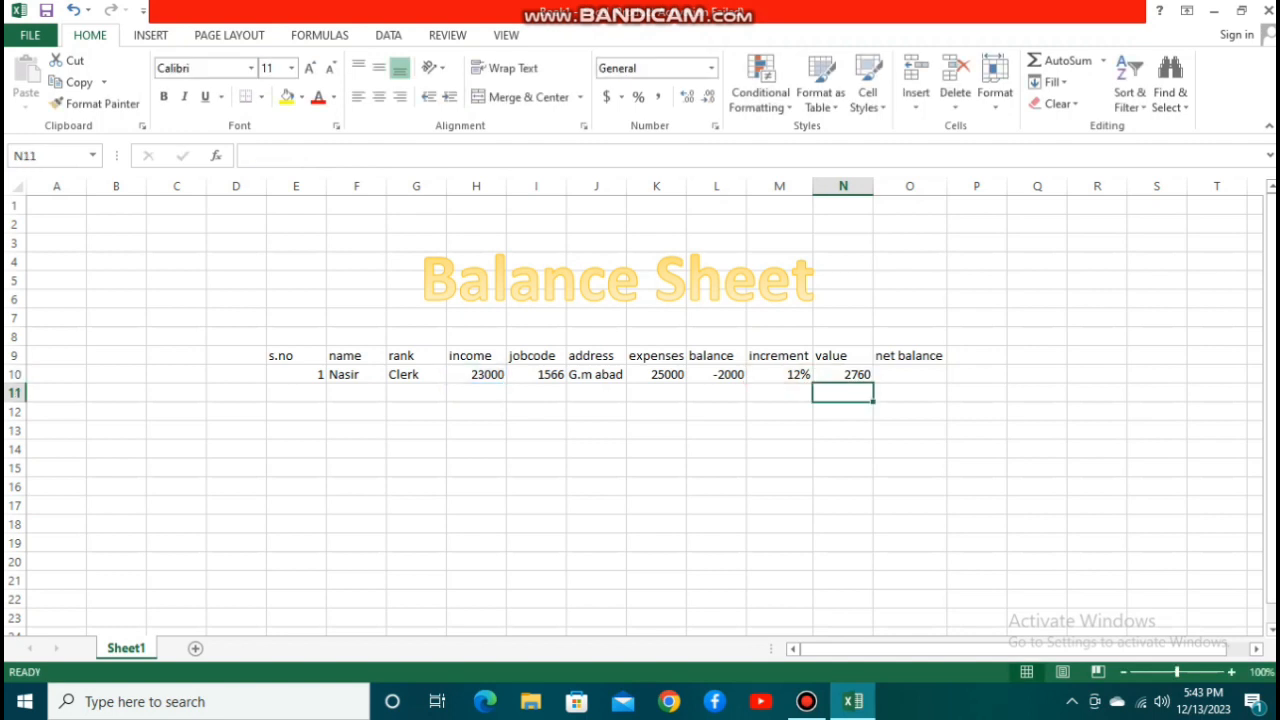
Calculate the net balance in O10 as income plus increment value with the formula =H10+N10.
click(909, 374)
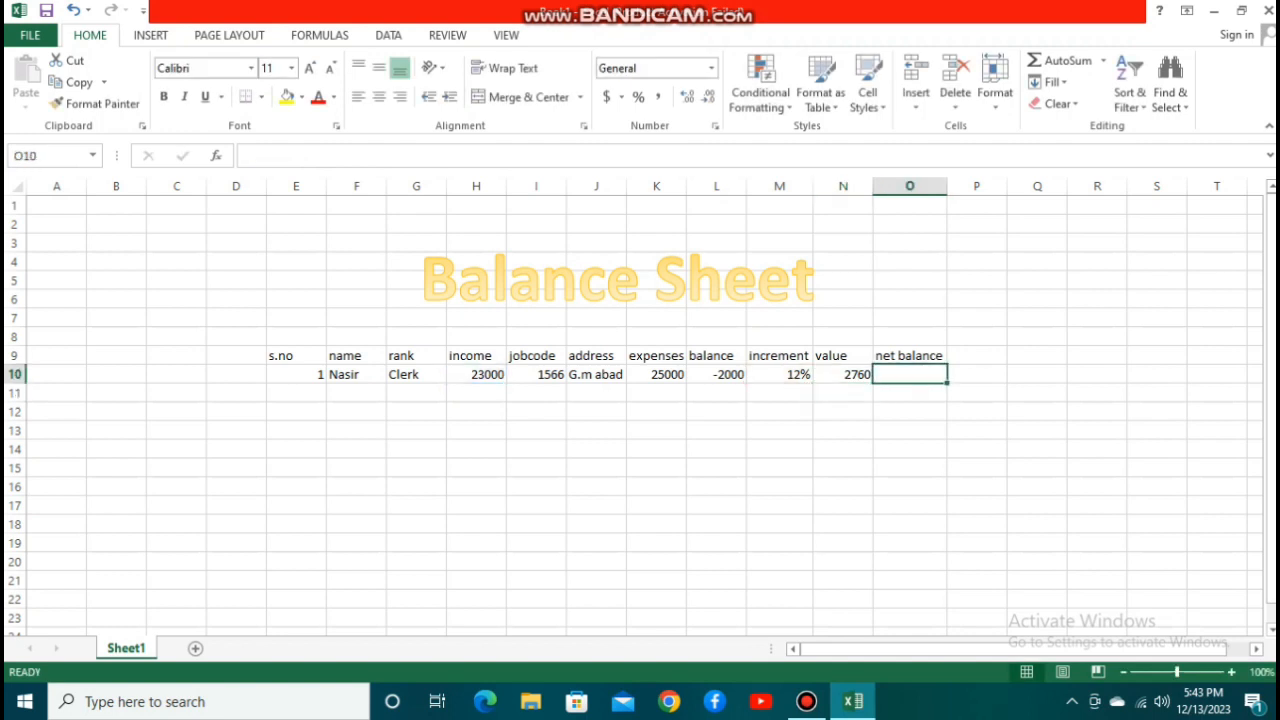
text(=)
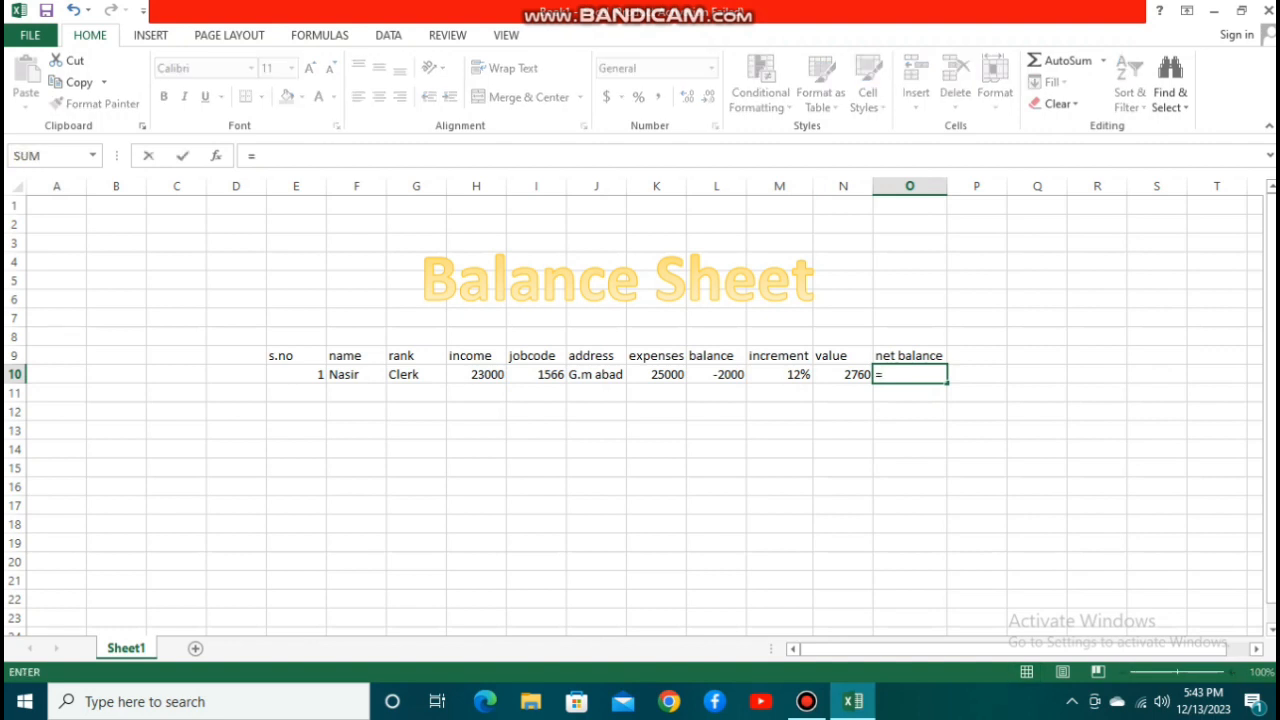
click(500, 374)
text(+)
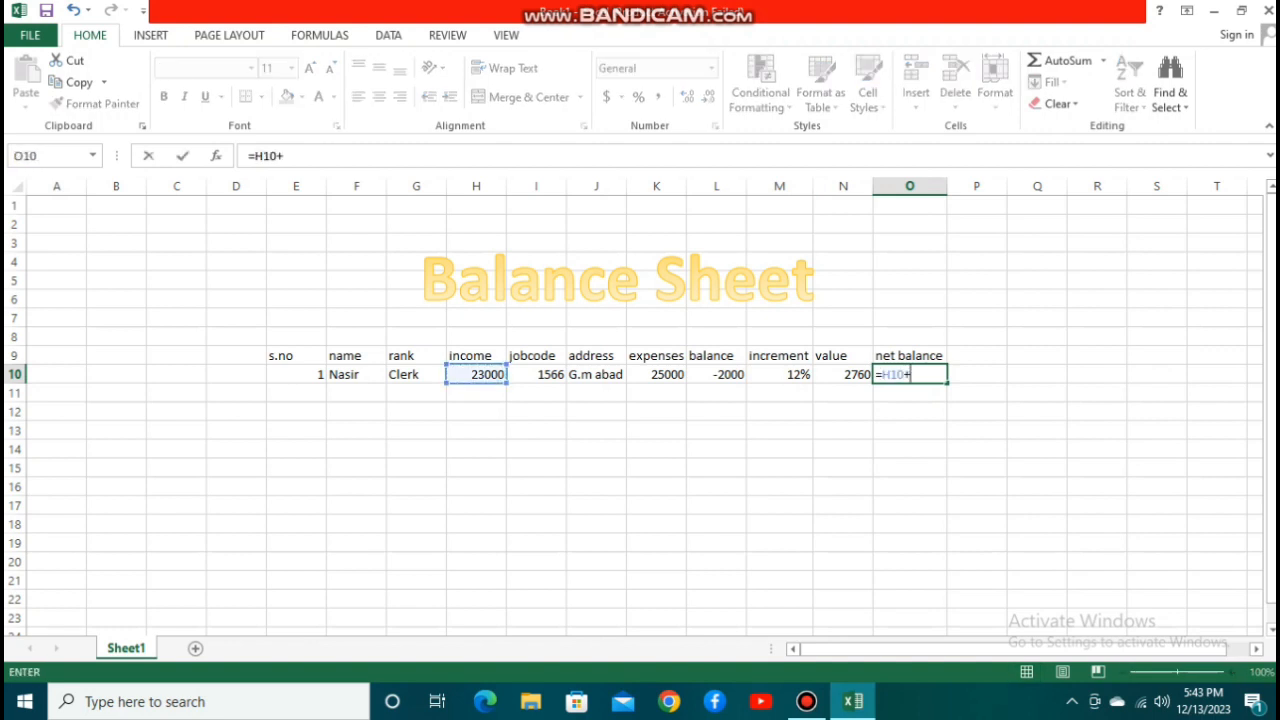
click(843, 374)
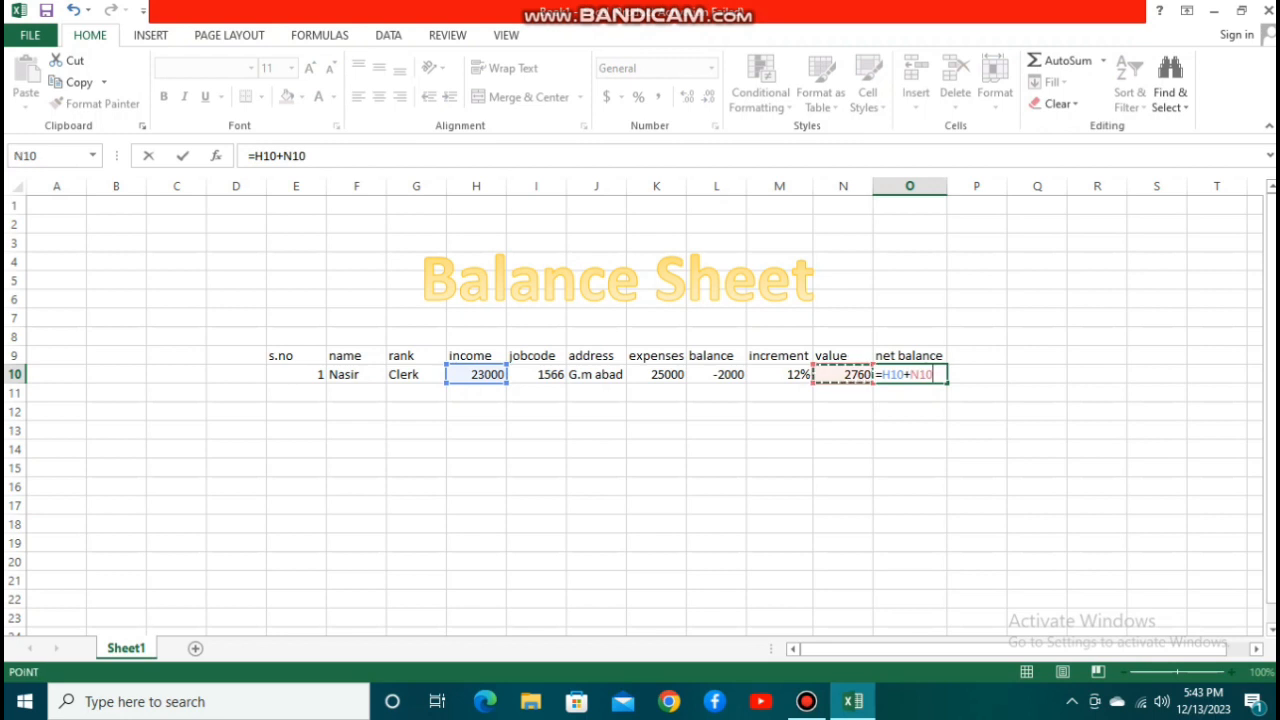
key(Return)
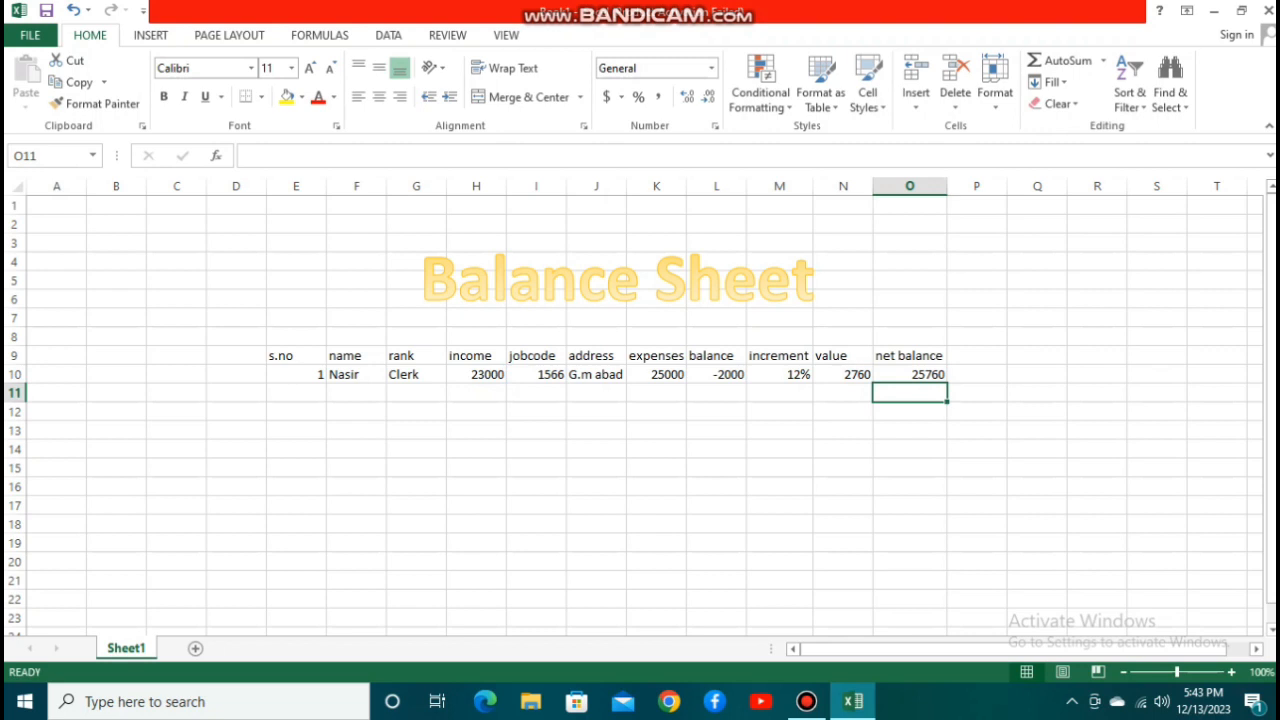
Start the second record in row 11 with serial number 2 in E11 and the employee's name in F11.
click(296, 393)
text(2)
key(Tab)
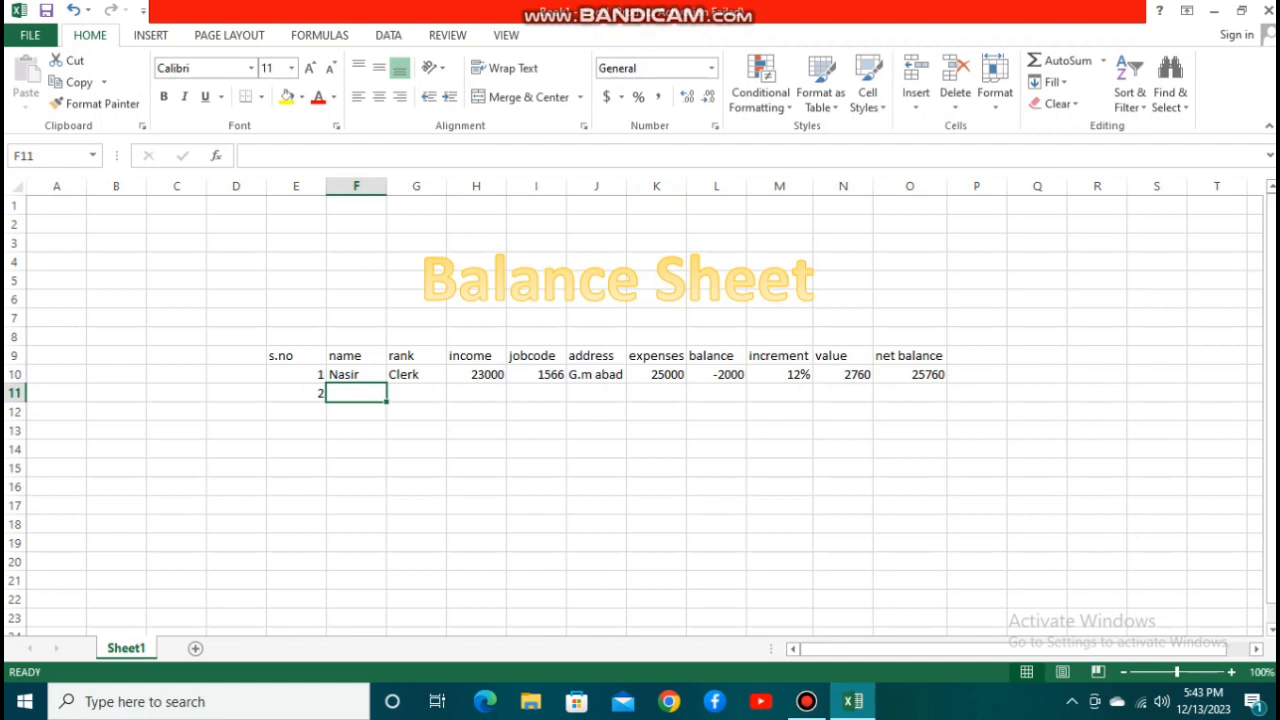
text(A)
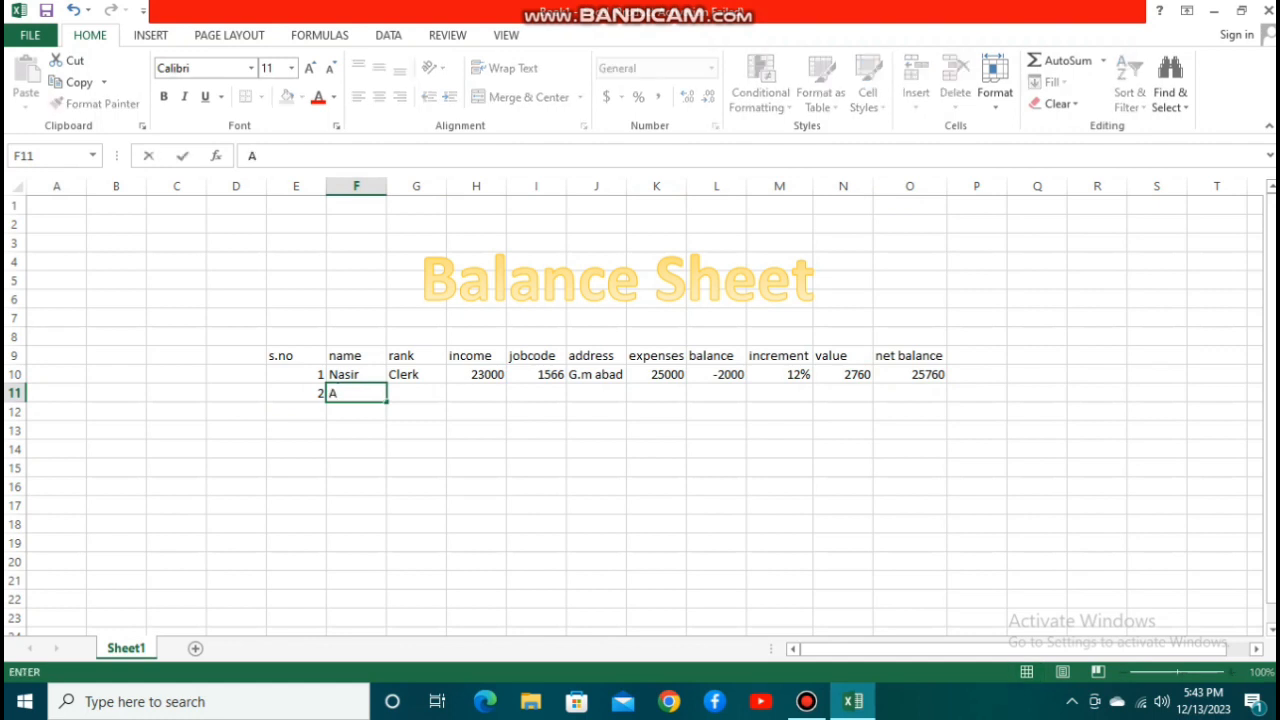
text(dil)
key(Tab)
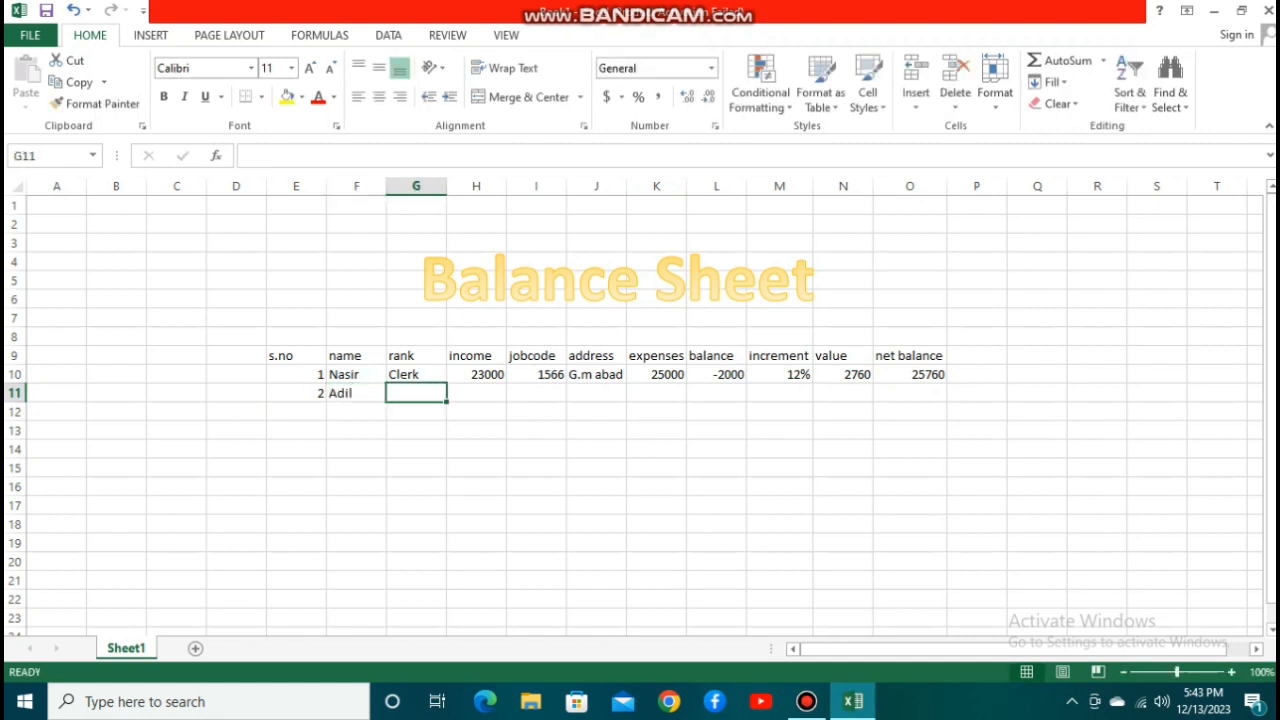
Enter the rank Accountant in G11 and autofit column G to its contents.
text(Acc)
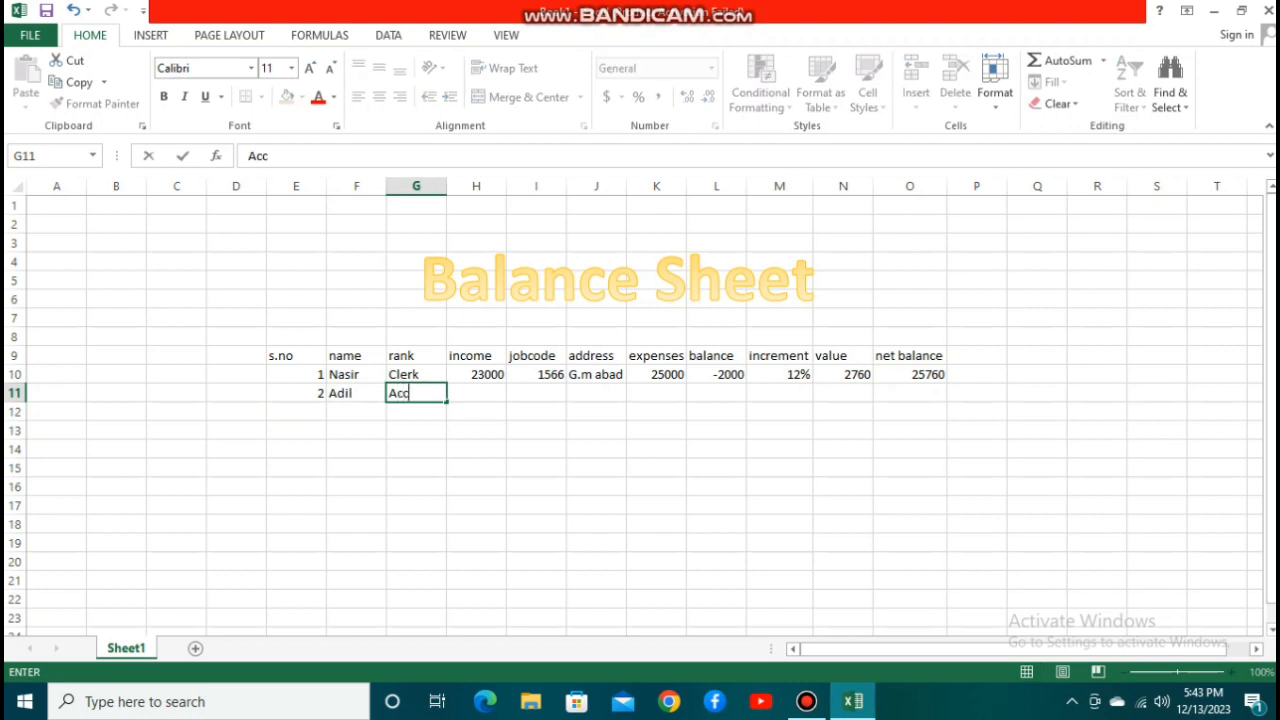
text(ountant)
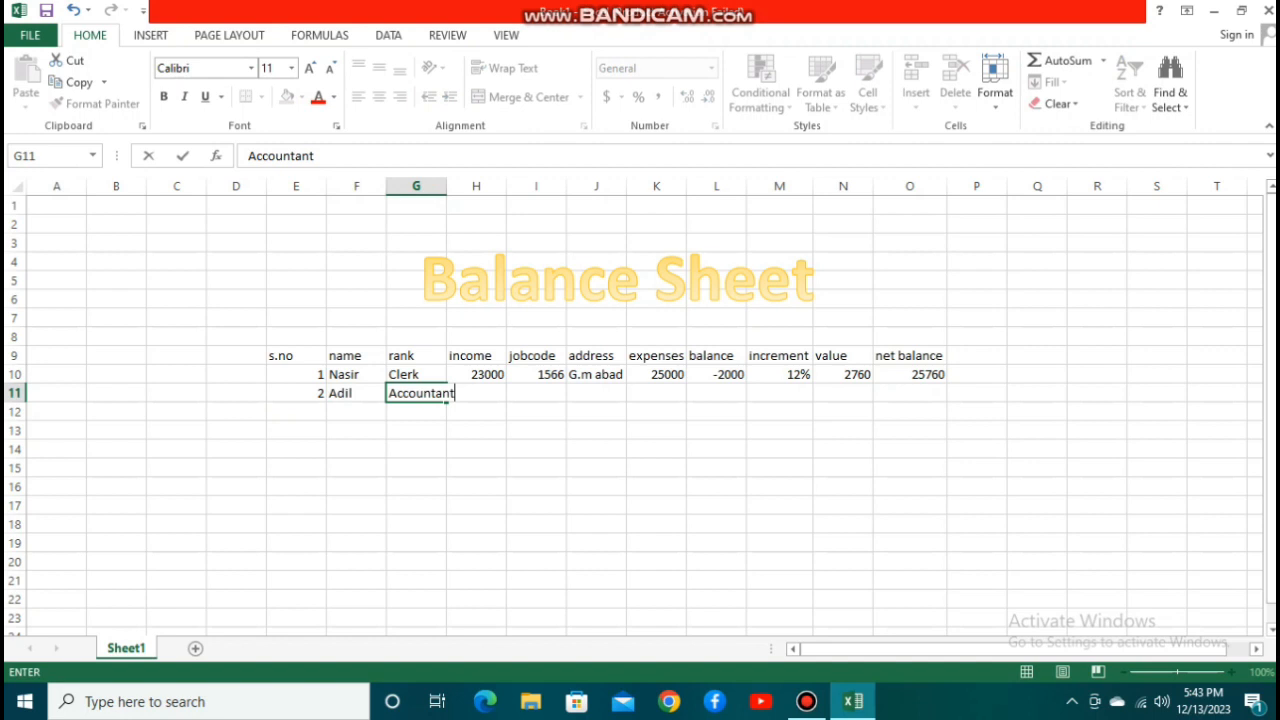
key(F2)
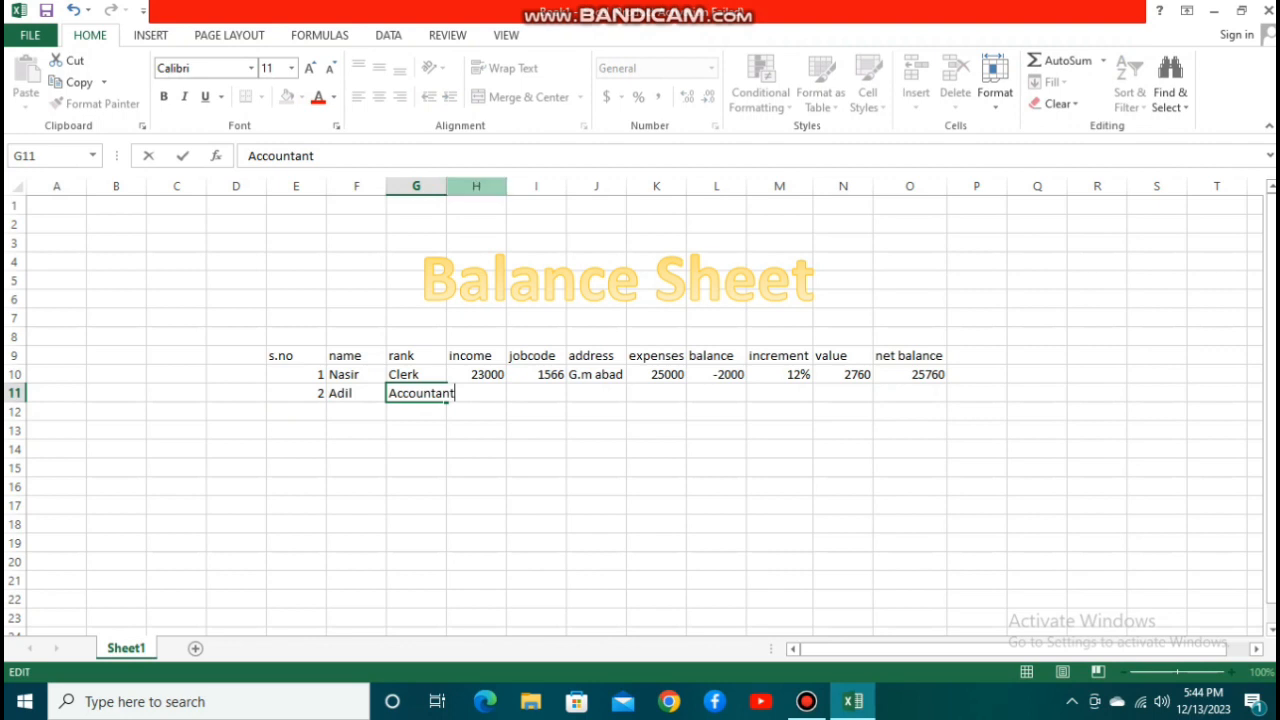
double_click(446, 186)
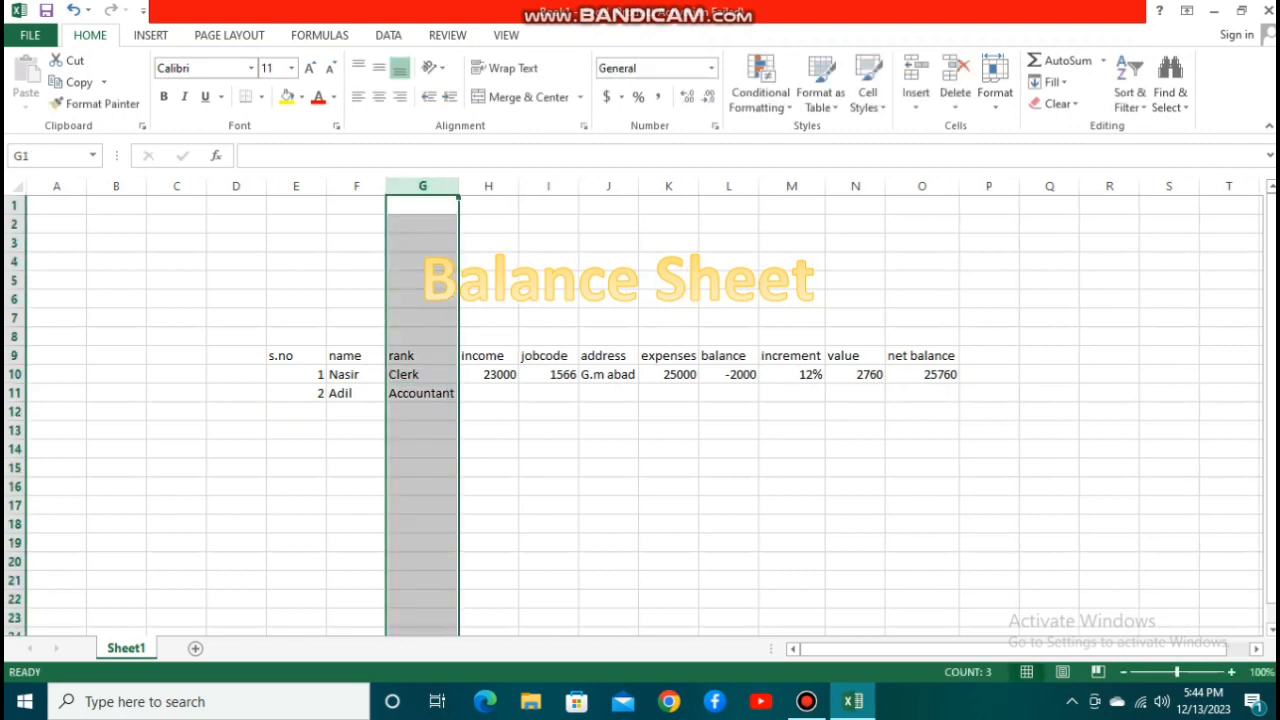
Enter an income of 25000 in H11 and the jobcode 1345 in I11.
click(488, 393)
text(25000)
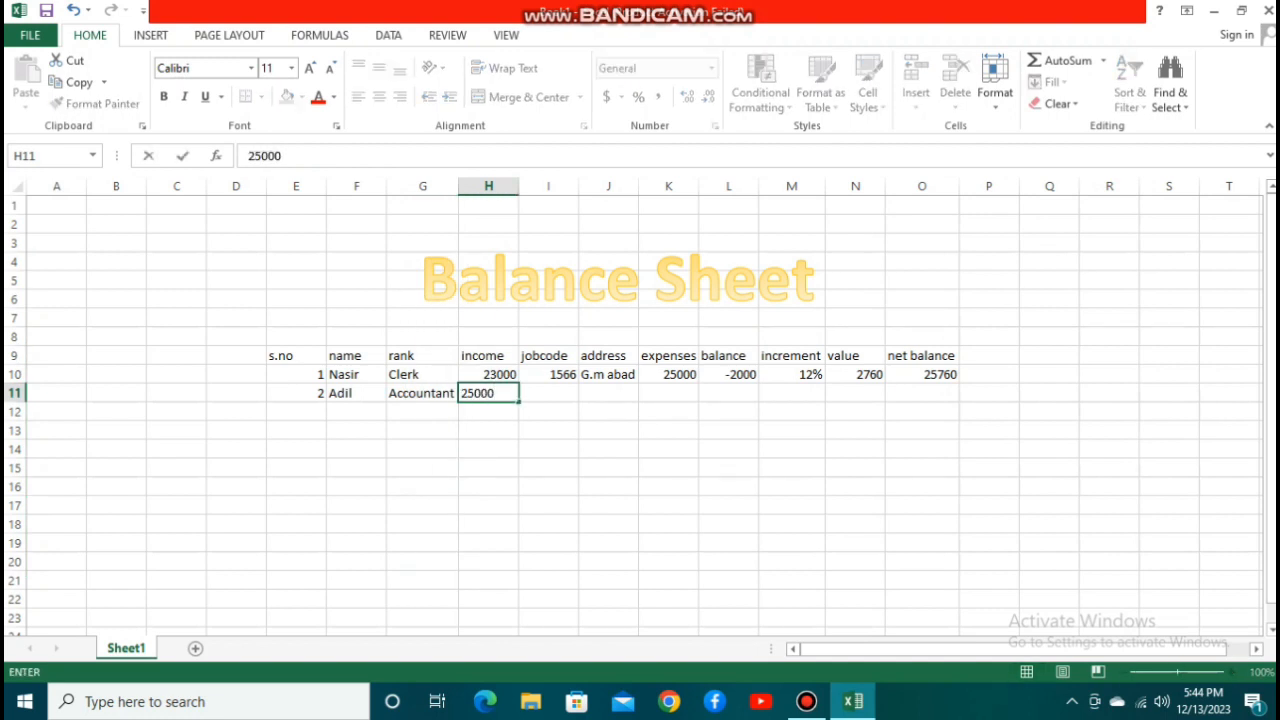
key(Tab)
text(1345)
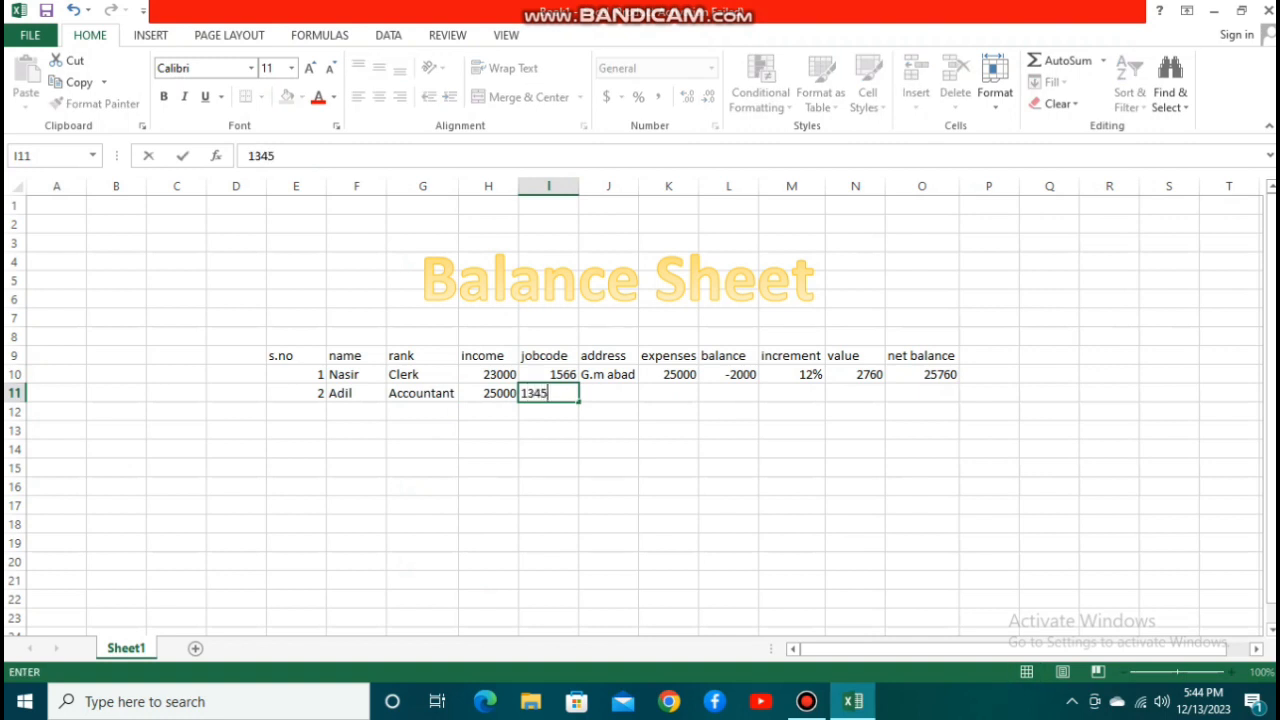
key(Tab)
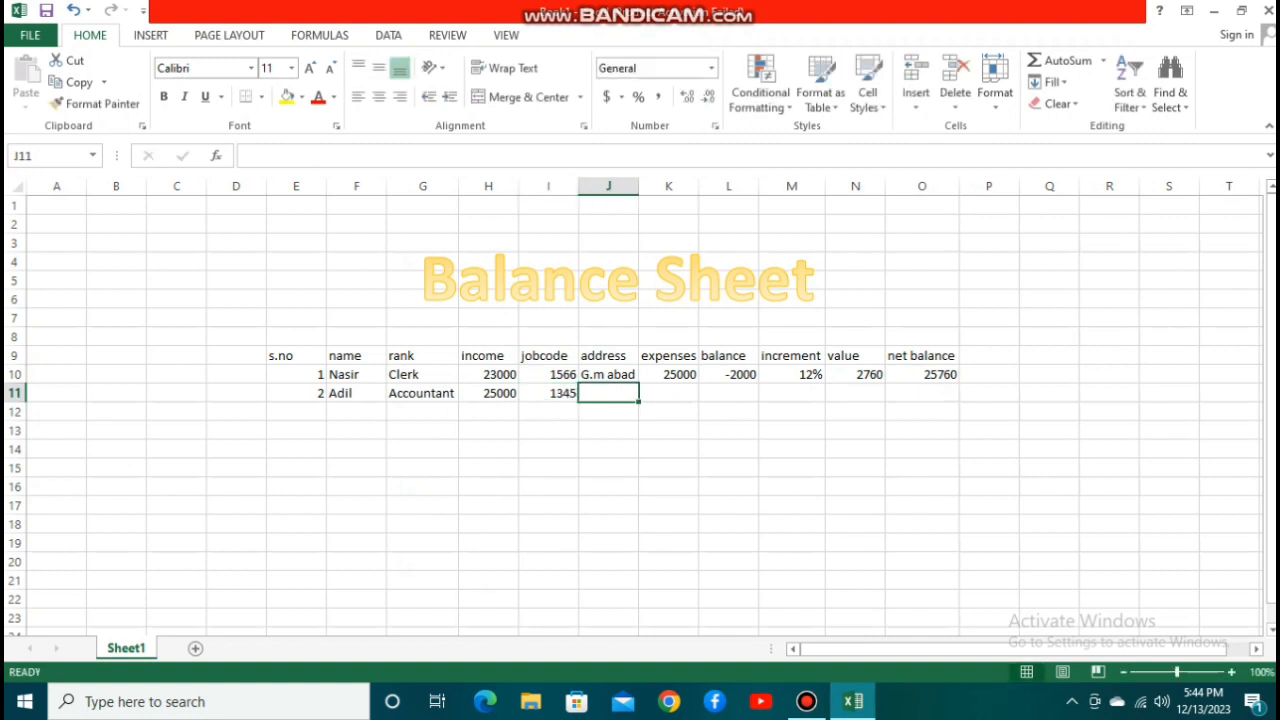
Fill in the second employee's address in J11 and expenses of 27500 in K11.
text(Gu)
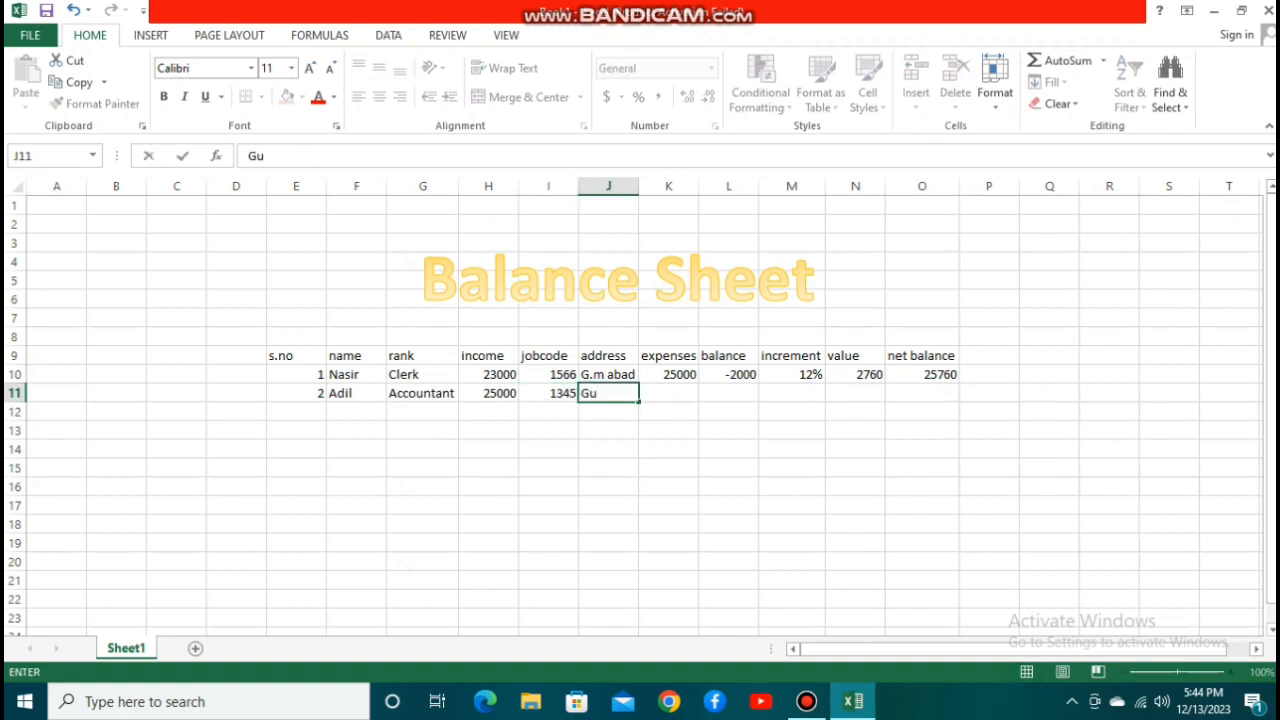
text(lberg)
key(Tab)
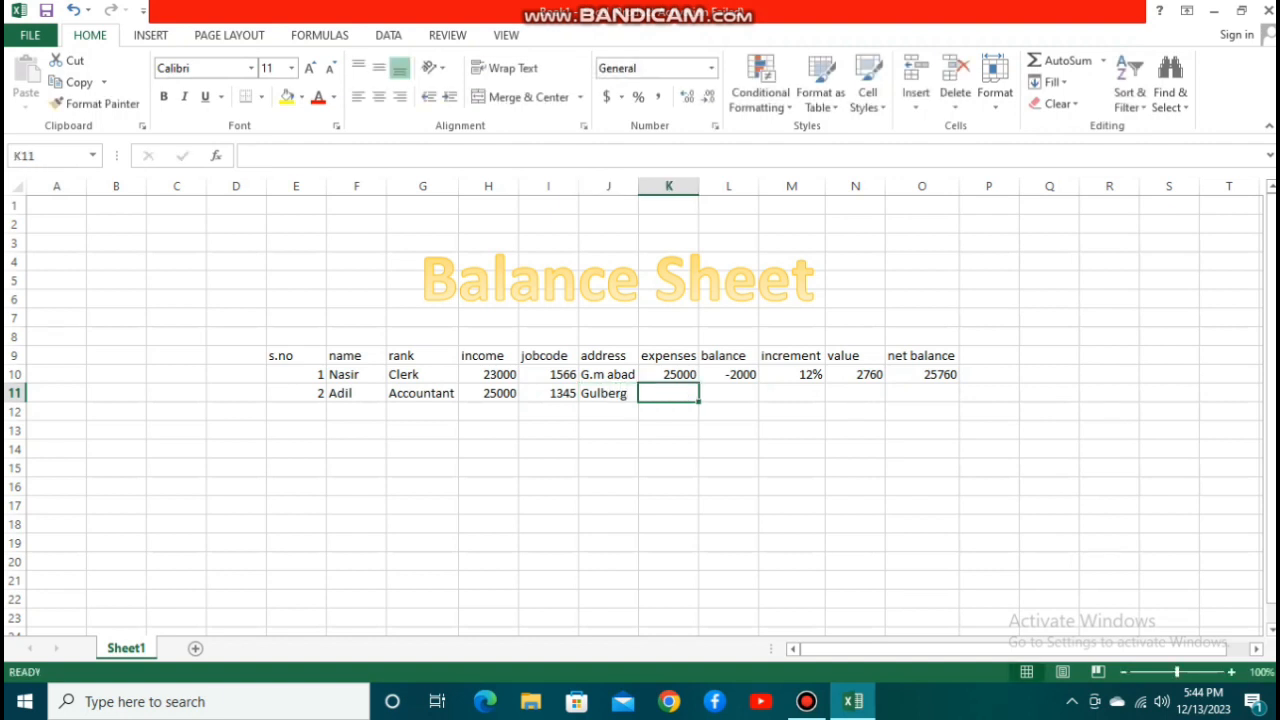
text(27500)
key(Tab)
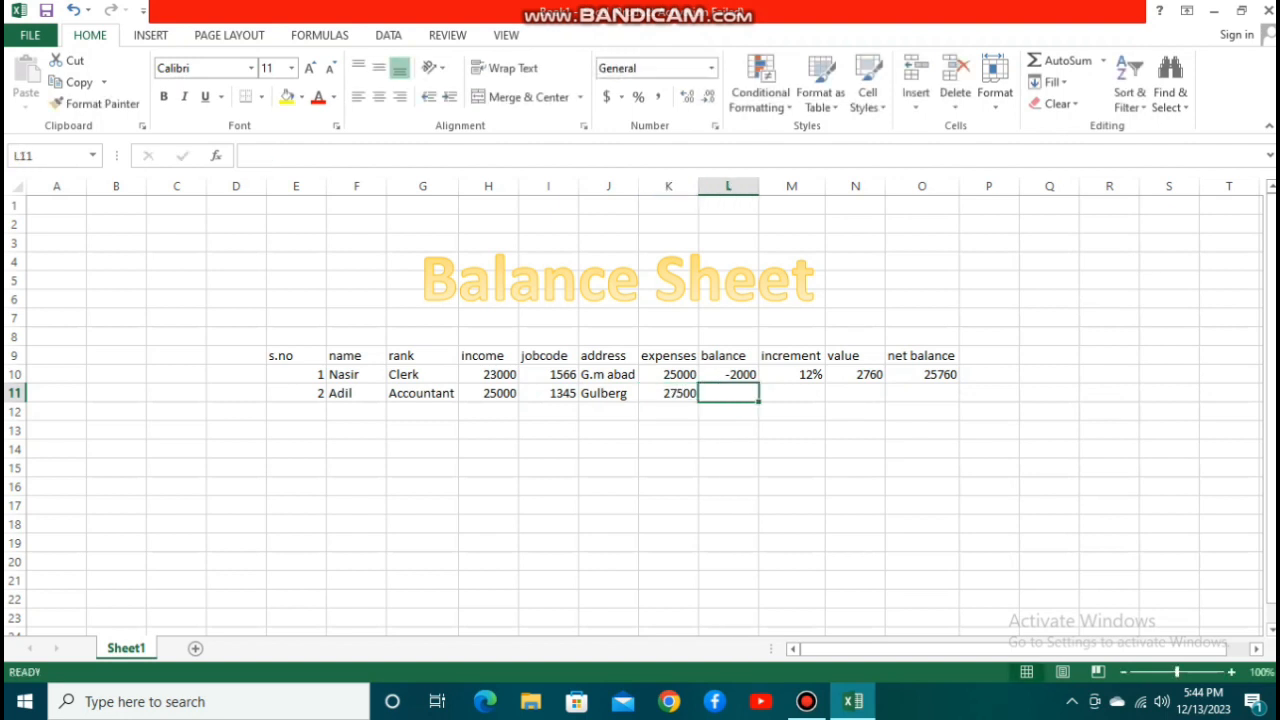
Calculate the second record's balance in L11 as income minus expenses with the formula =H11-K11.
text(=)
click(488, 393)
text(-)
click(639, 393)
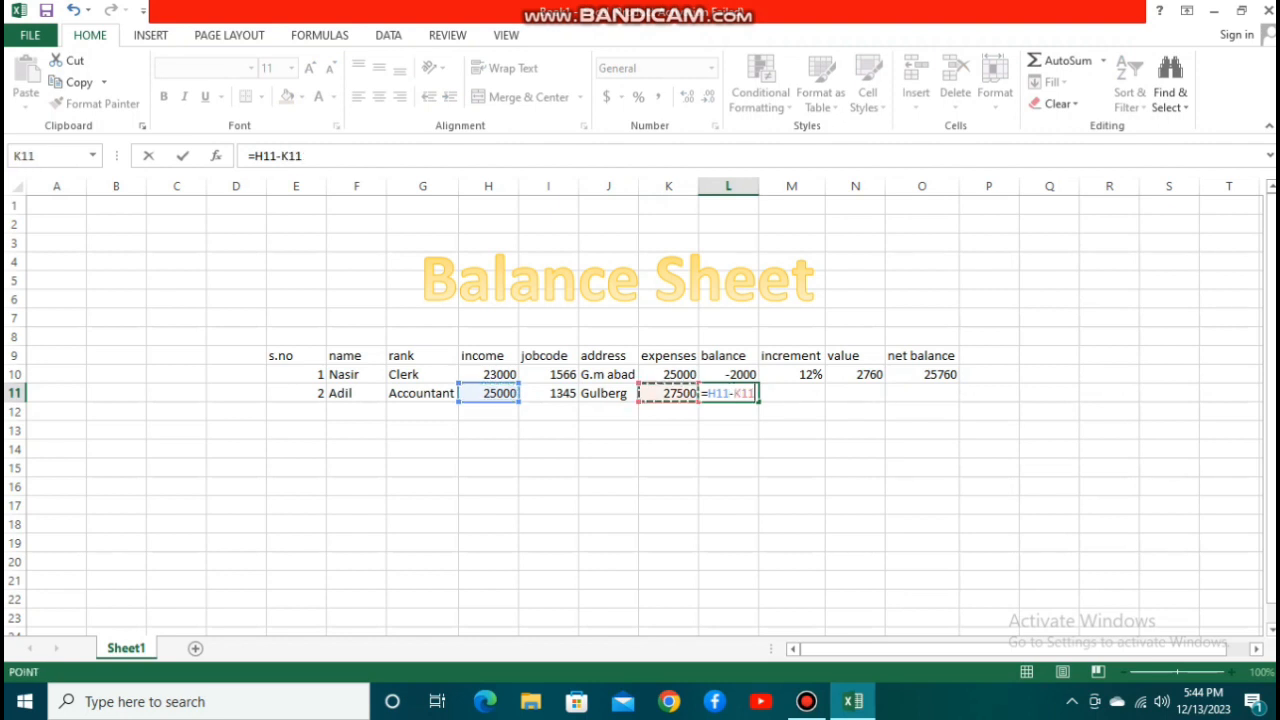
key(Return)
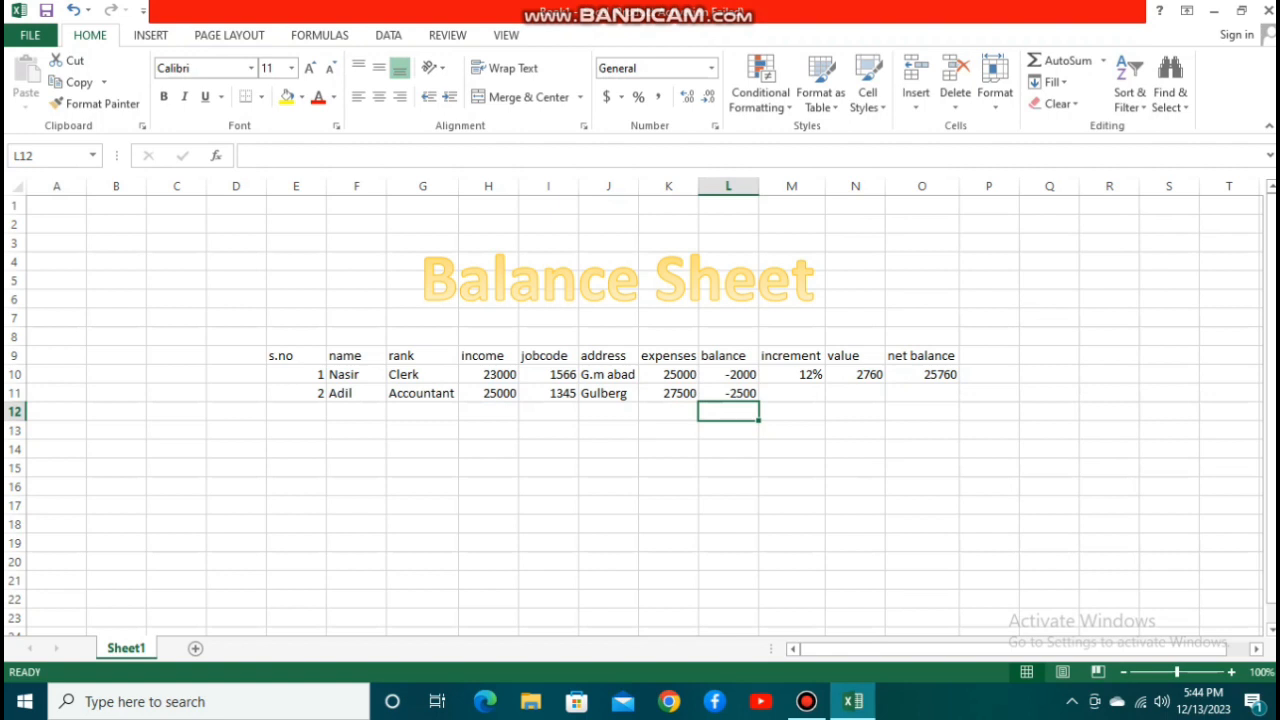
Enter an increment of 15% in M11 and calculate its value in N11 with the formula =H11*M11.
key(Up)
key(Right)
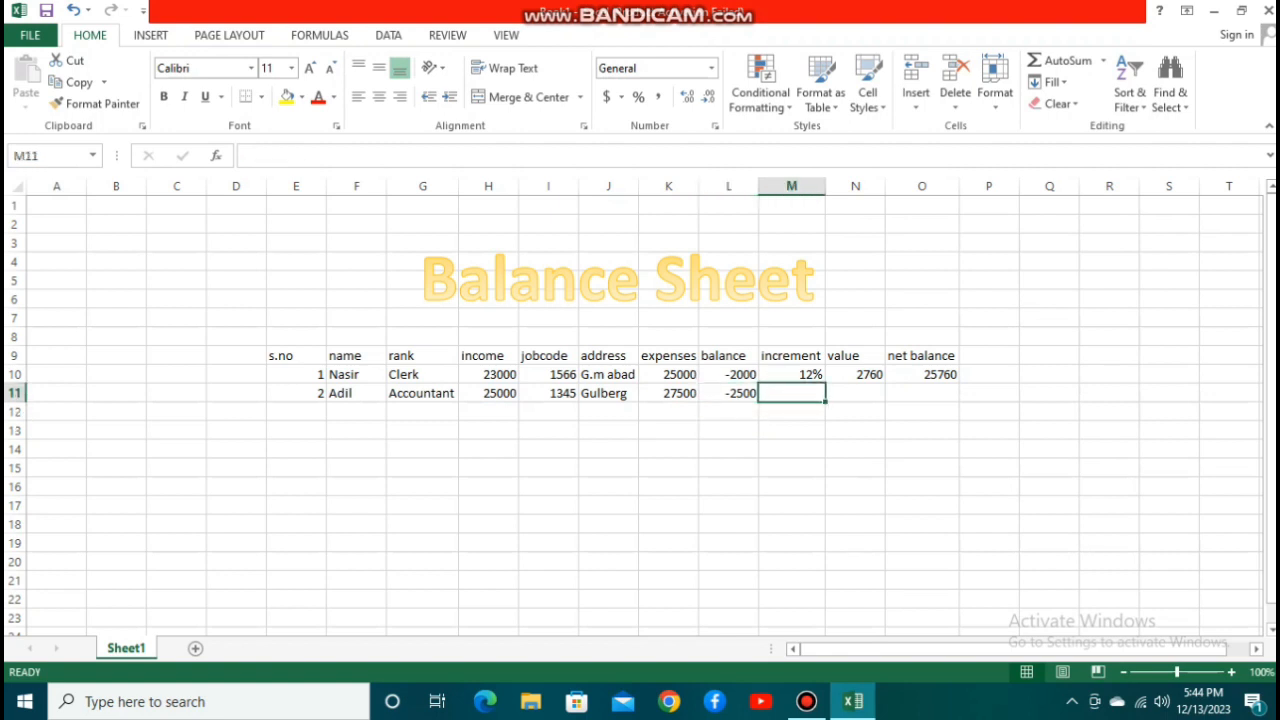
text(15%)
key(ctrl+Return)
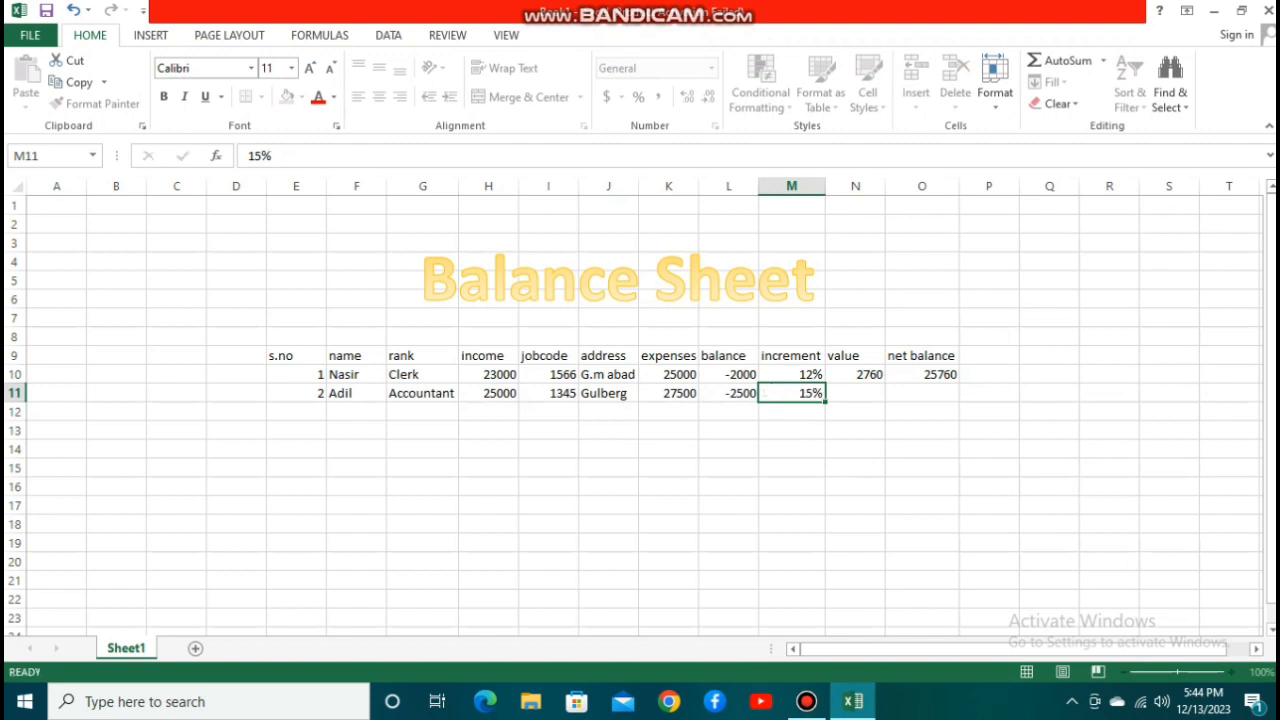
key(Right)
text(=)
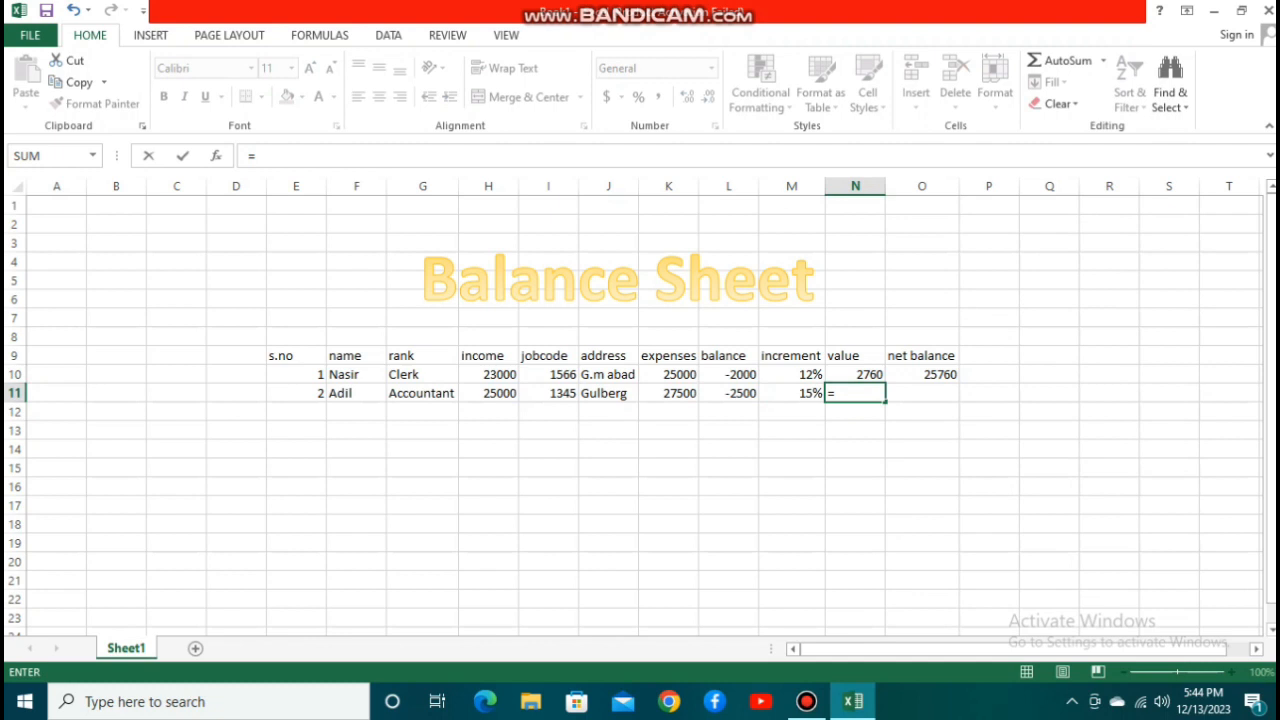
click(489, 393)
text(*)
key(Left)
key(Return)
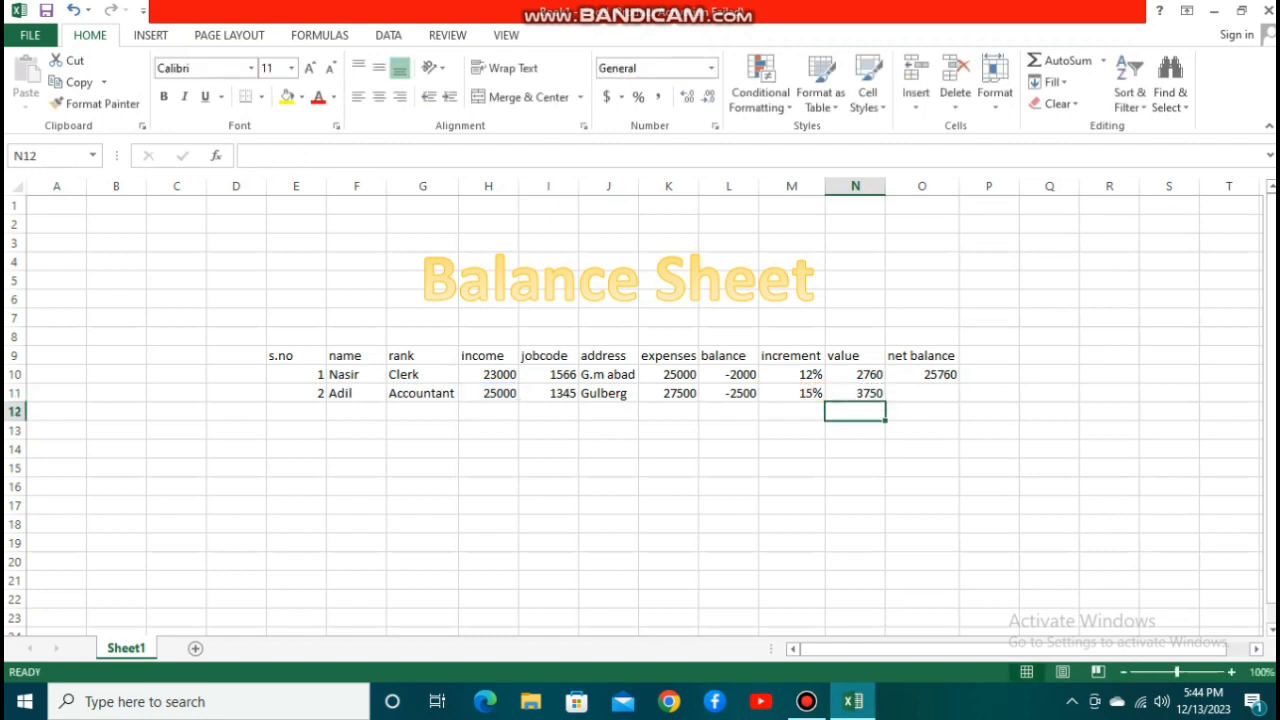
Calculate the net balance in O11 as income plus increment value with the formula =H11+N11.
key(Up)
key(Right)
text(=)
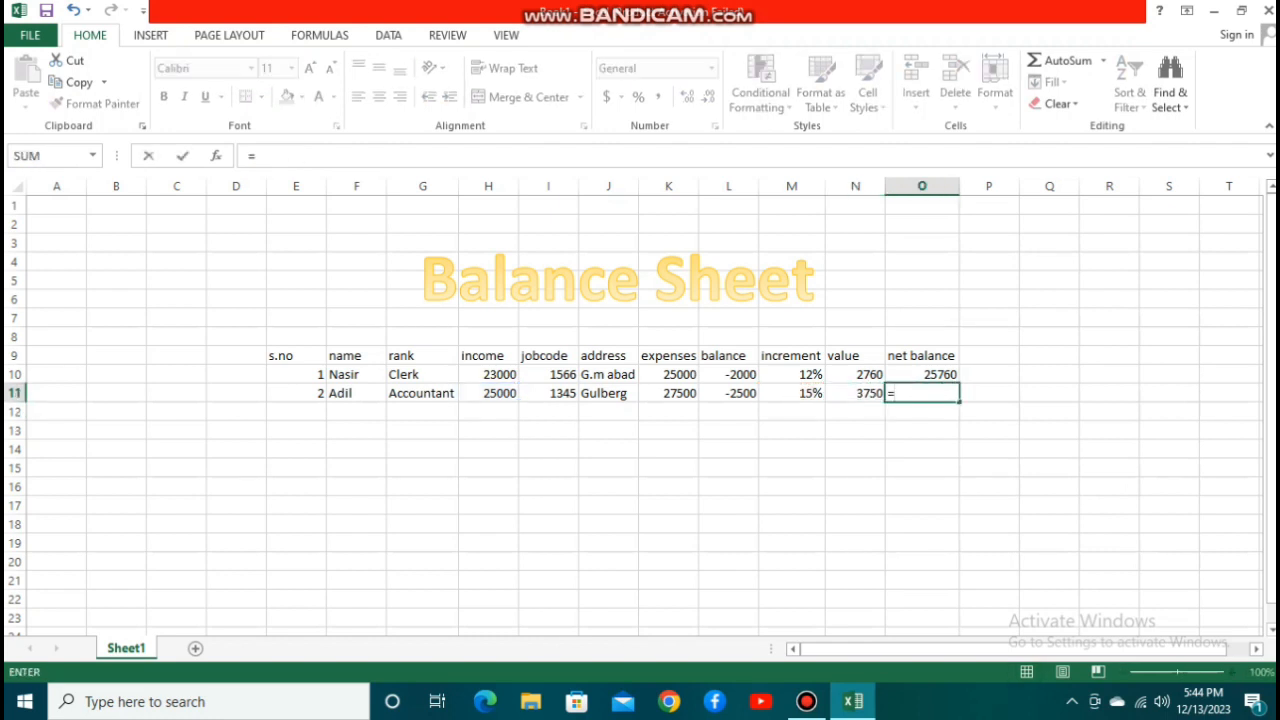
click(488, 393)
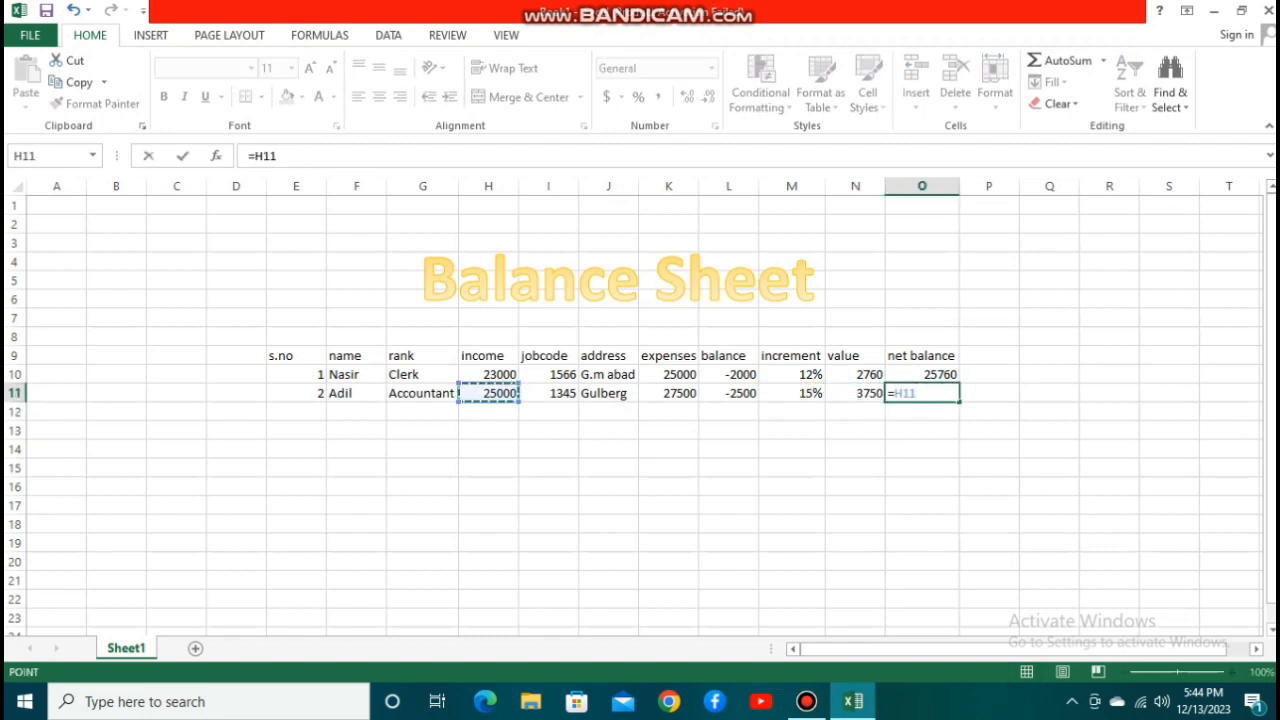
text(+)
key(Left)
key(Return)
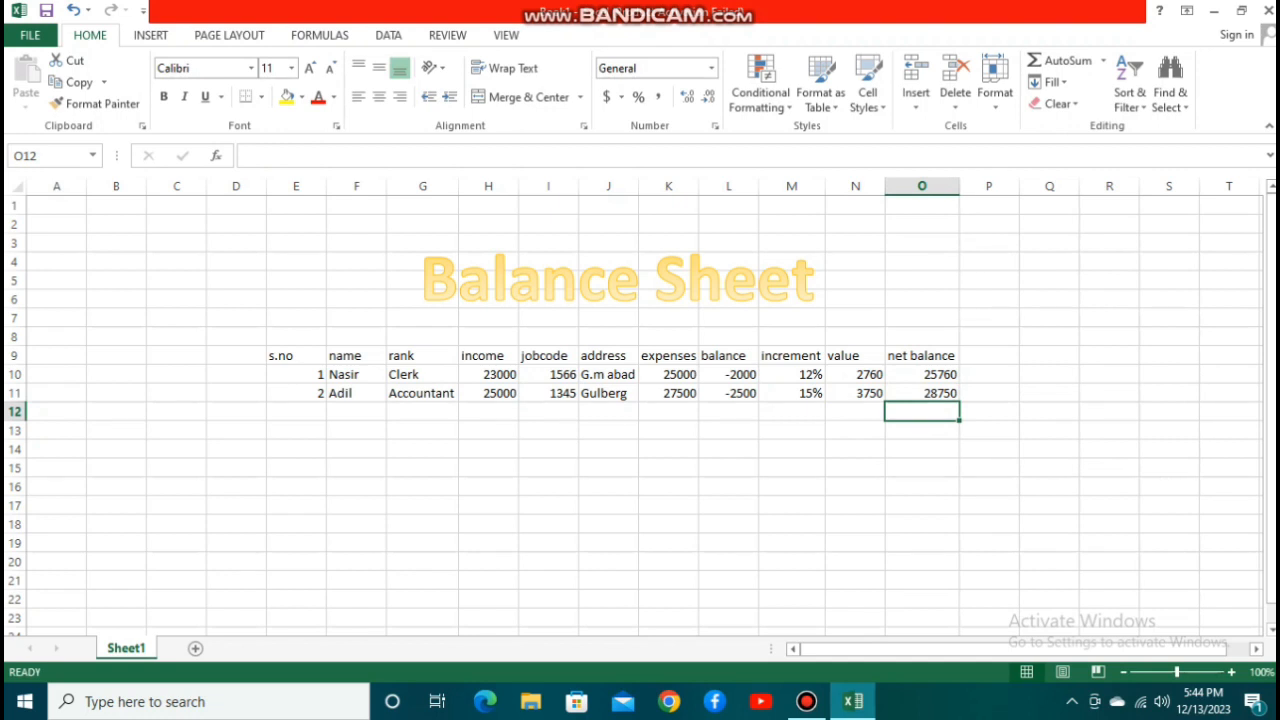
drag(236, 467, 668, 224)
click(668, 449)
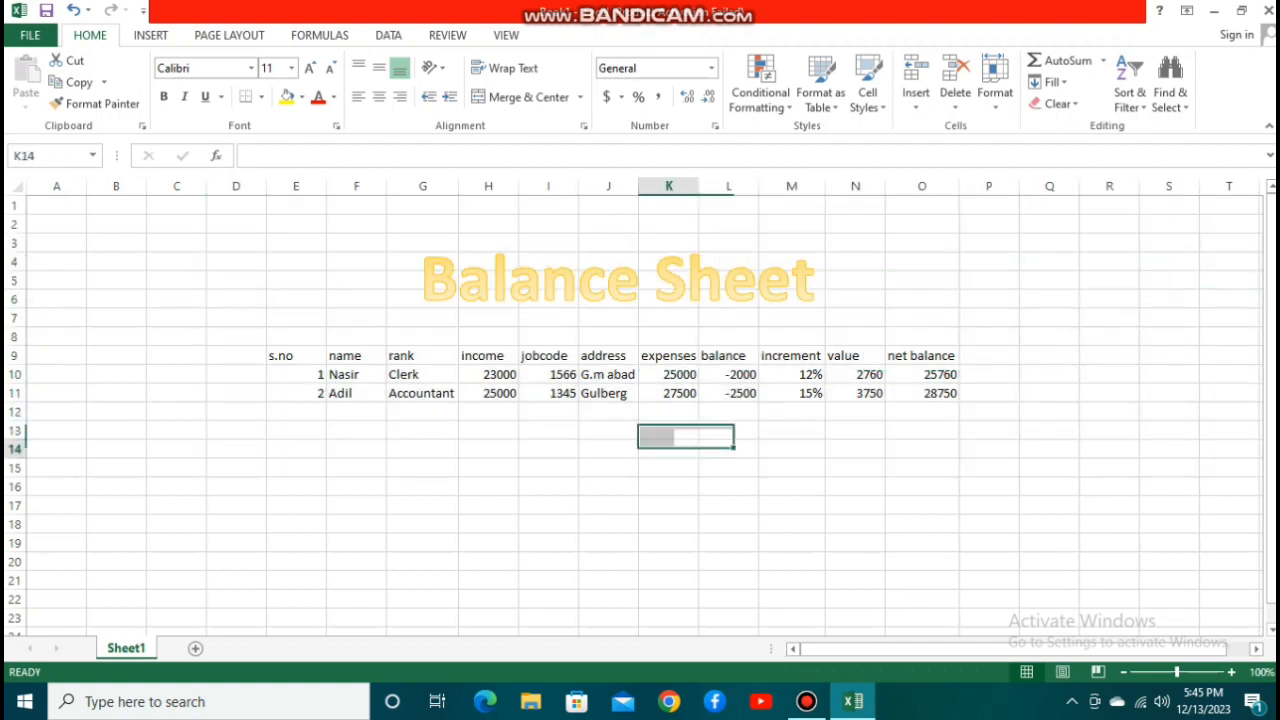
Close the Book1 workbook without saving the changes.
click(1268, 10)
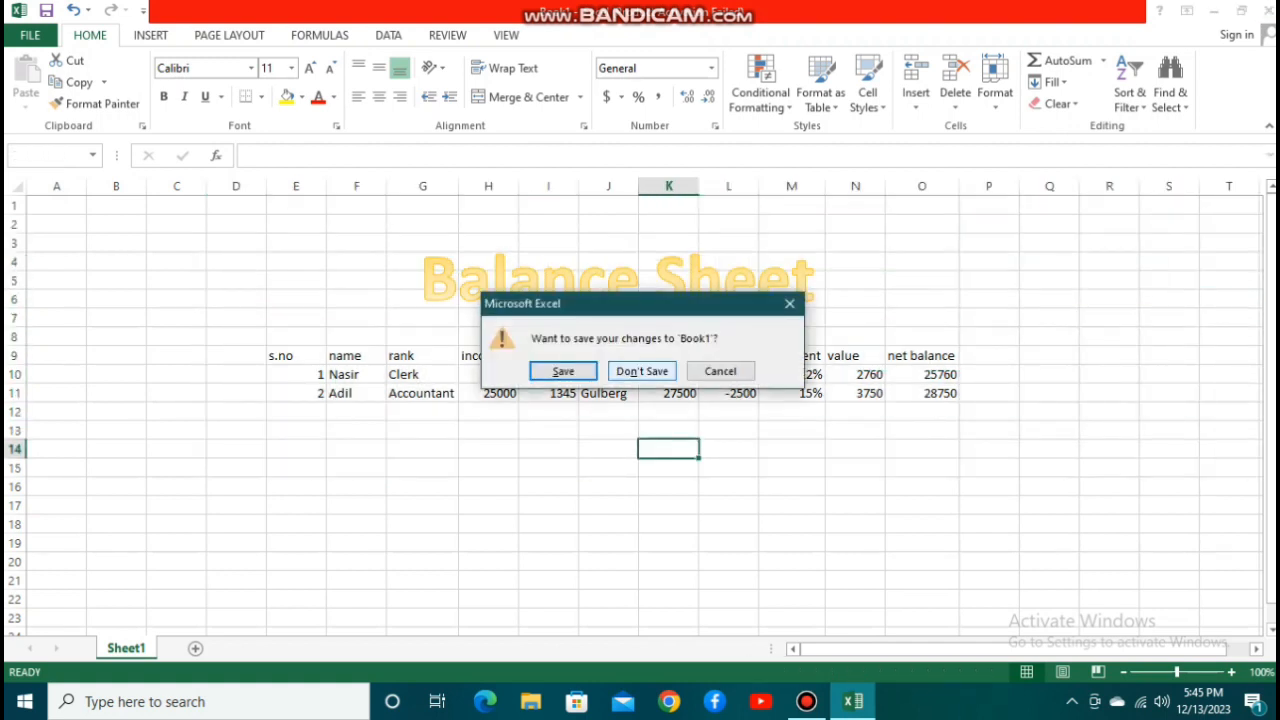
click(642, 371)
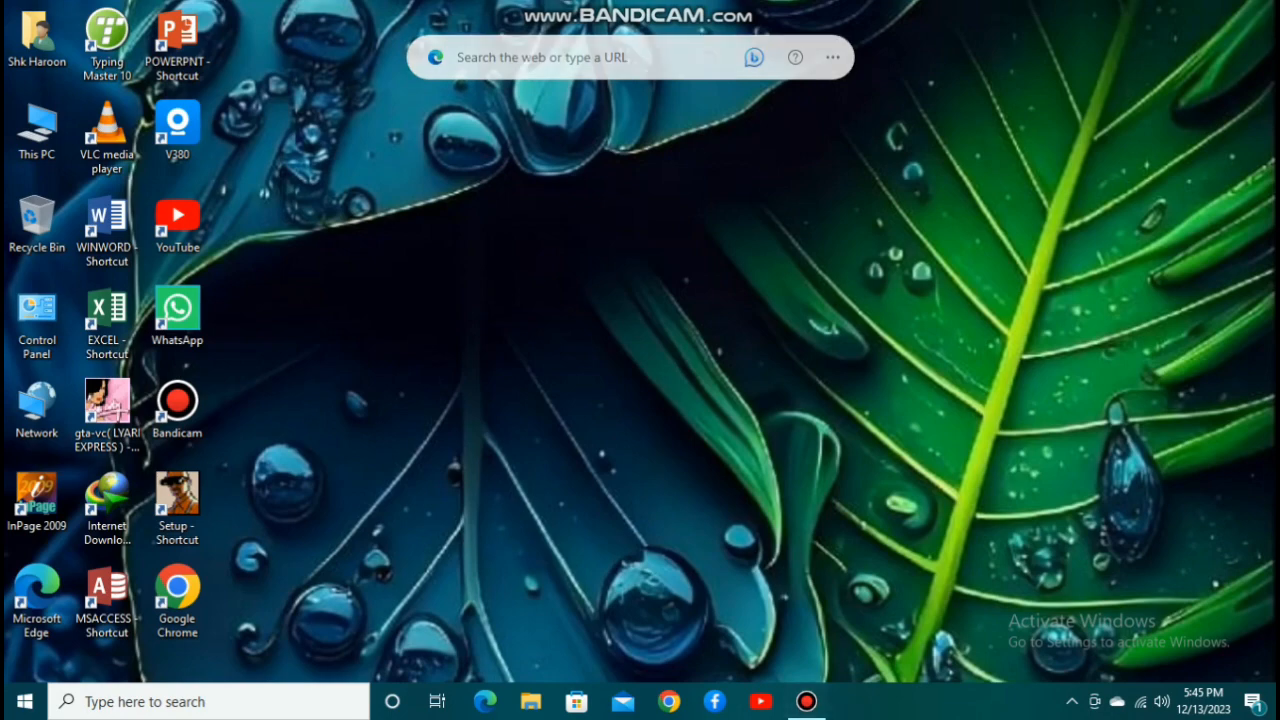